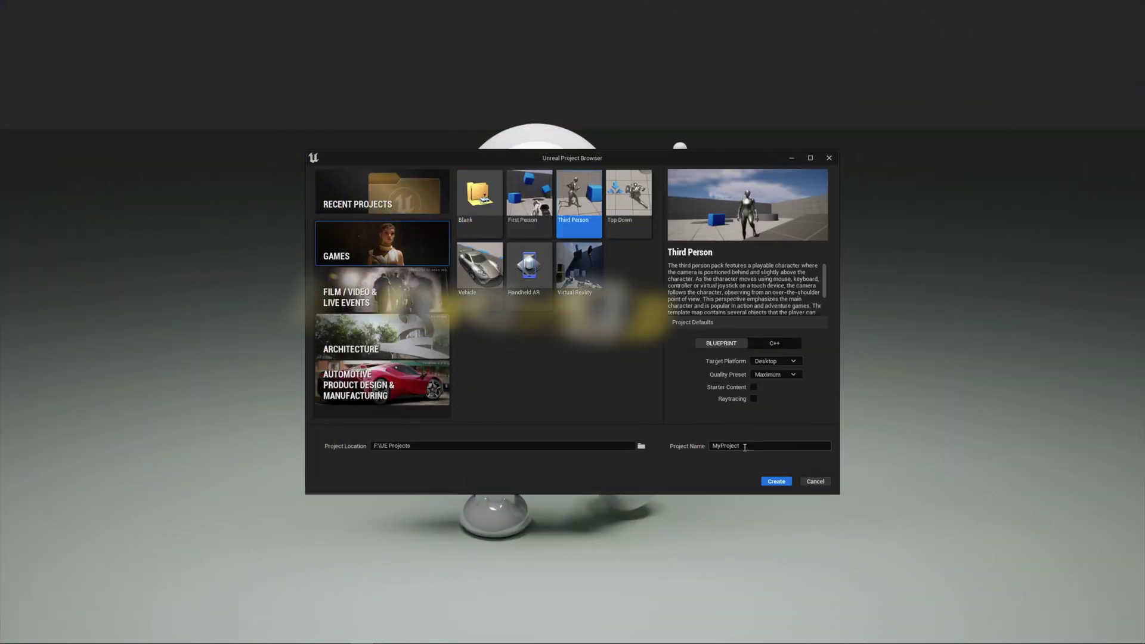
Create a Third Person Blueprint project named QuestTest
{"action": "left_click_drag", "start_coordinate": [745, 448], "coordinate": [705, 450]}
{"action": "key", "text": "BackSpace"}
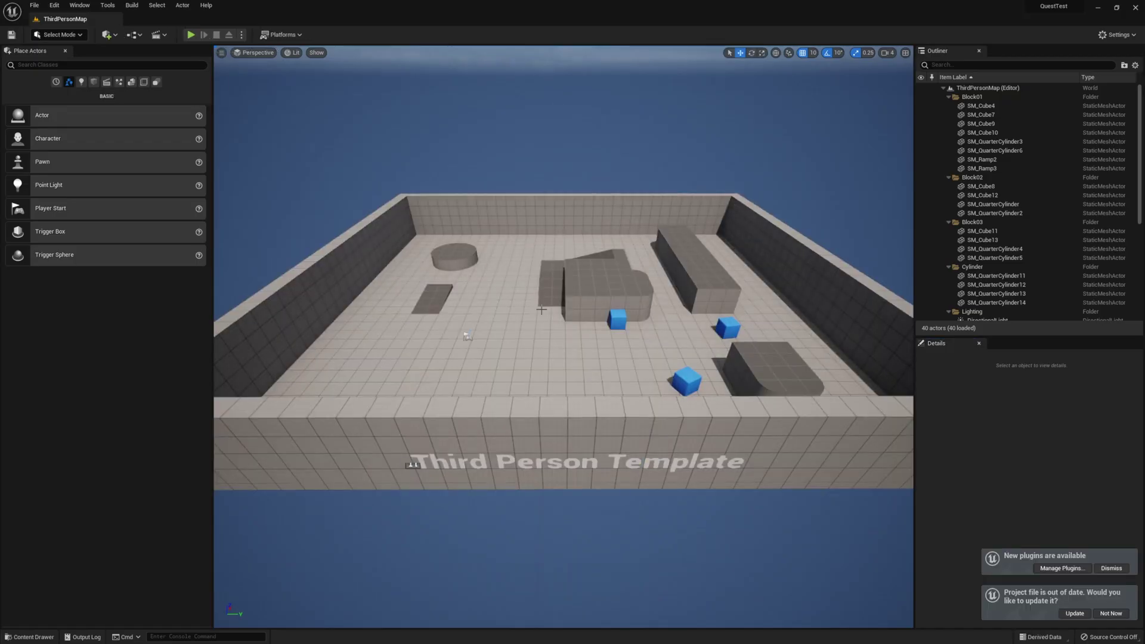
{"action": "key", "text": "w"}
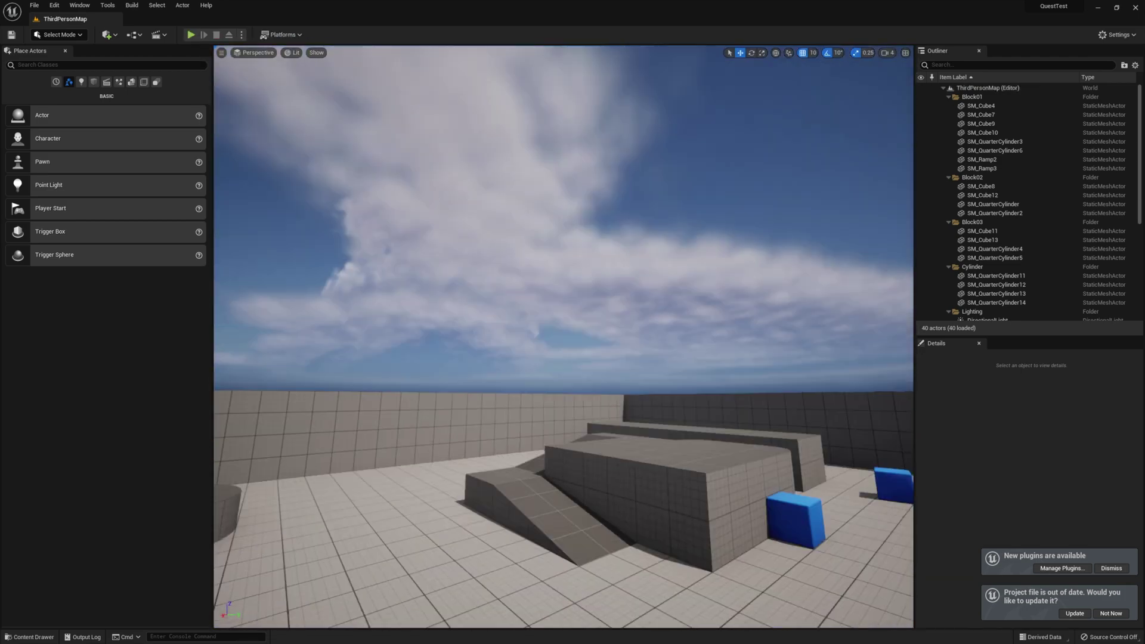
{"action": "key", "text": "Escape"}
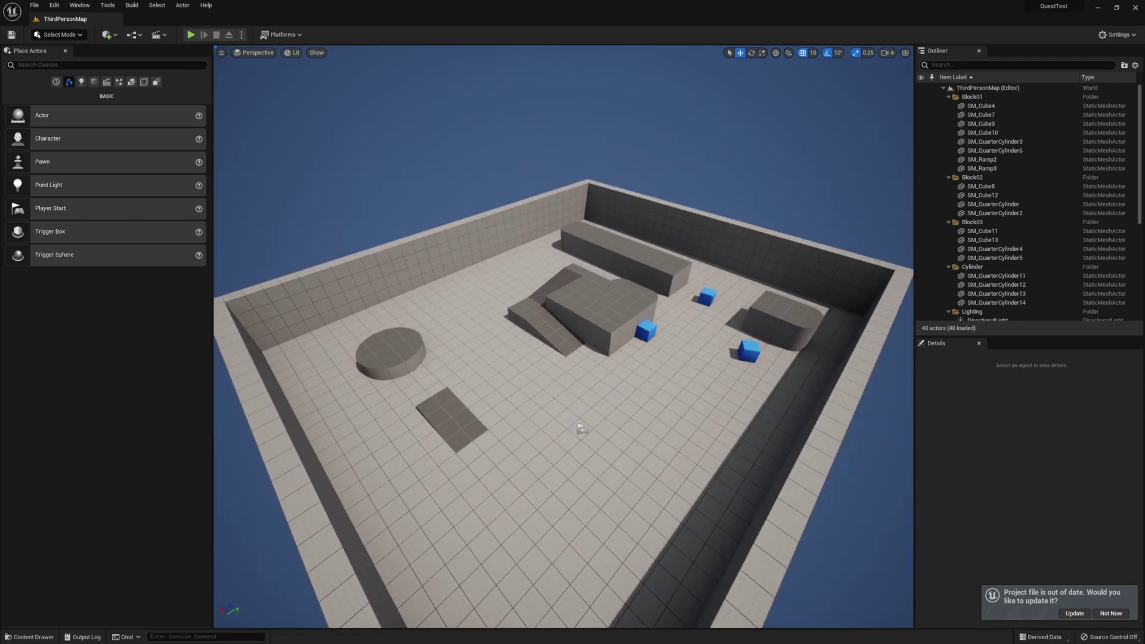
Create a Player Controller blueprint class named MyPlayerController in the ThirdPerson/Blueprints folder
{"action": "left_click", "coordinate": [30, 637]}
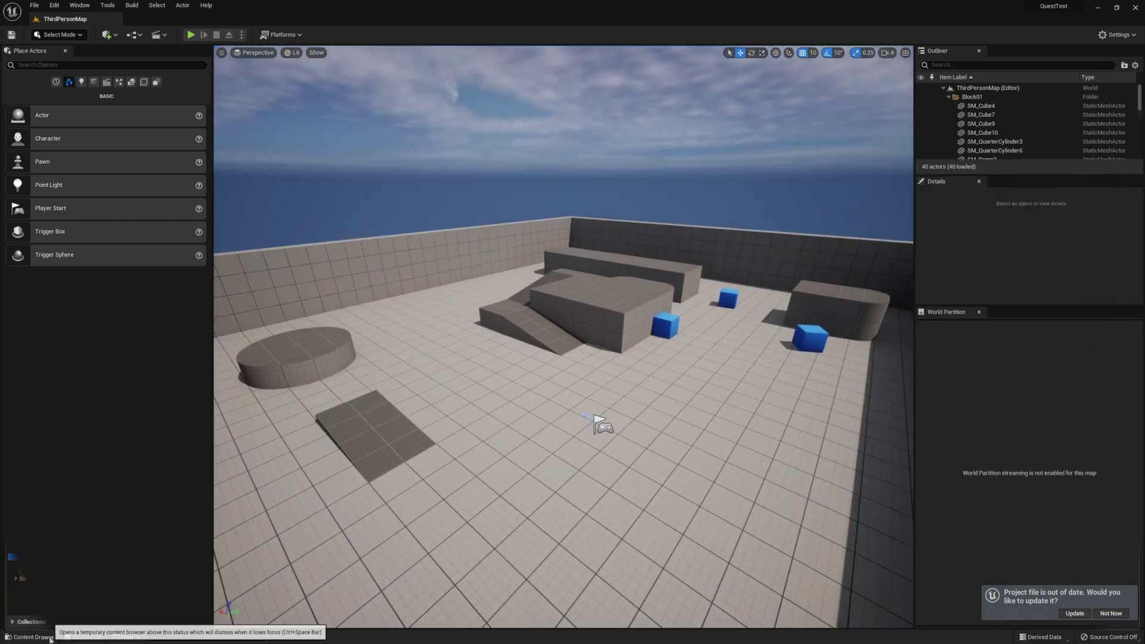
{"action": "left_click", "coordinate": [48, 571]}
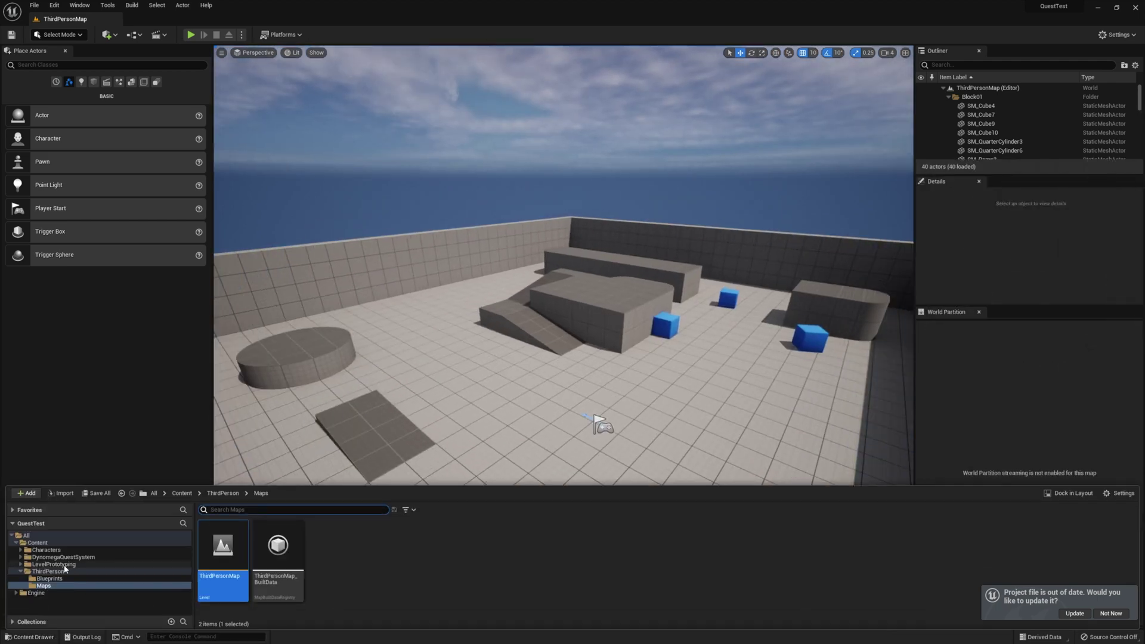
{"action": "left_click", "coordinate": [48, 578]}
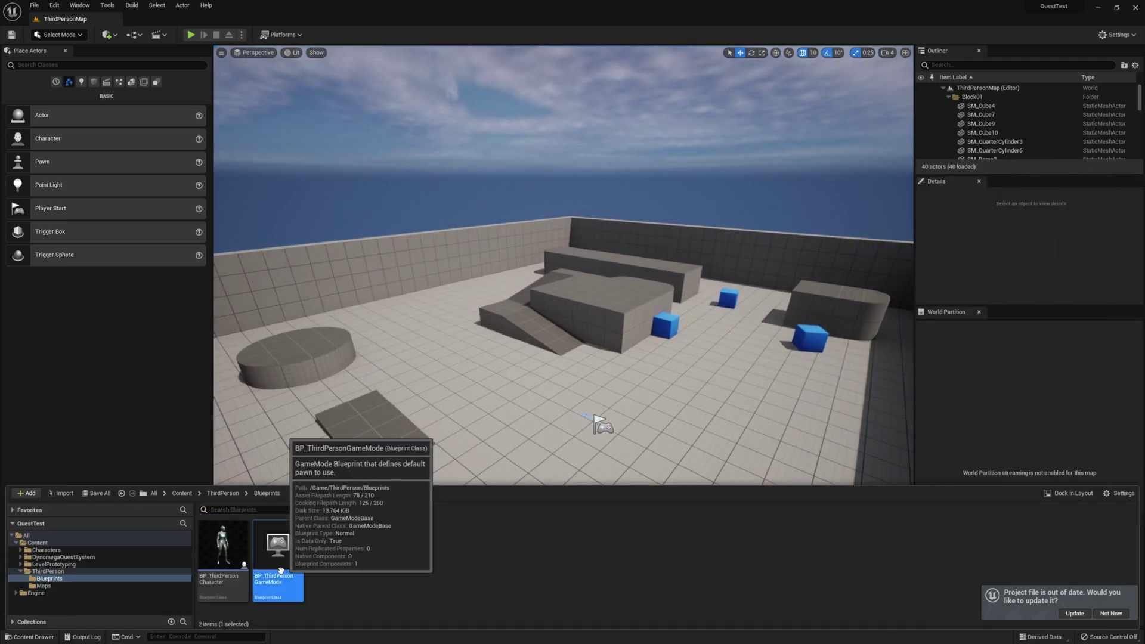
{"action": "right_click", "coordinate": [335, 554]}
{"action": "left_click", "coordinate": [384, 342]}
{"action": "left_click", "coordinate": [469, 307]}
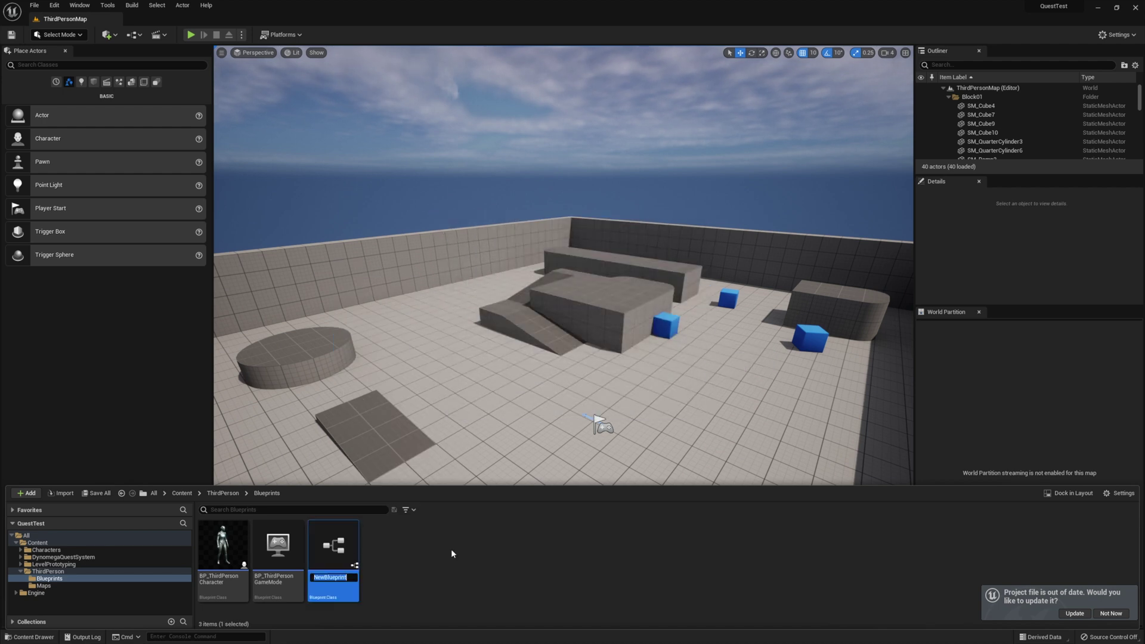
{"action": "type", "text": "MyPlayer"}
{"action": "key", "text": "Return"}
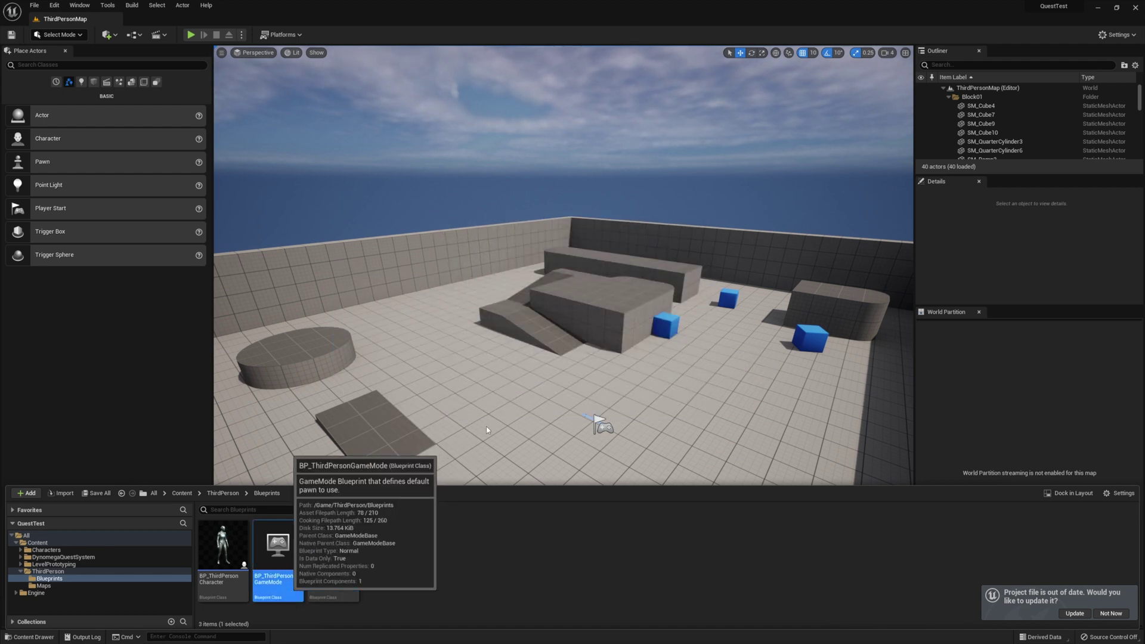
Set the Player Controller Class of BP_ThirdPersonGameMode to MyPlayerController, then save and close the blueprint
{"action": "double_click", "coordinate": [278, 544]}
{"action": "left_click", "coordinate": [527, 295]}
{"action": "left_click", "coordinate": [537, 323]}
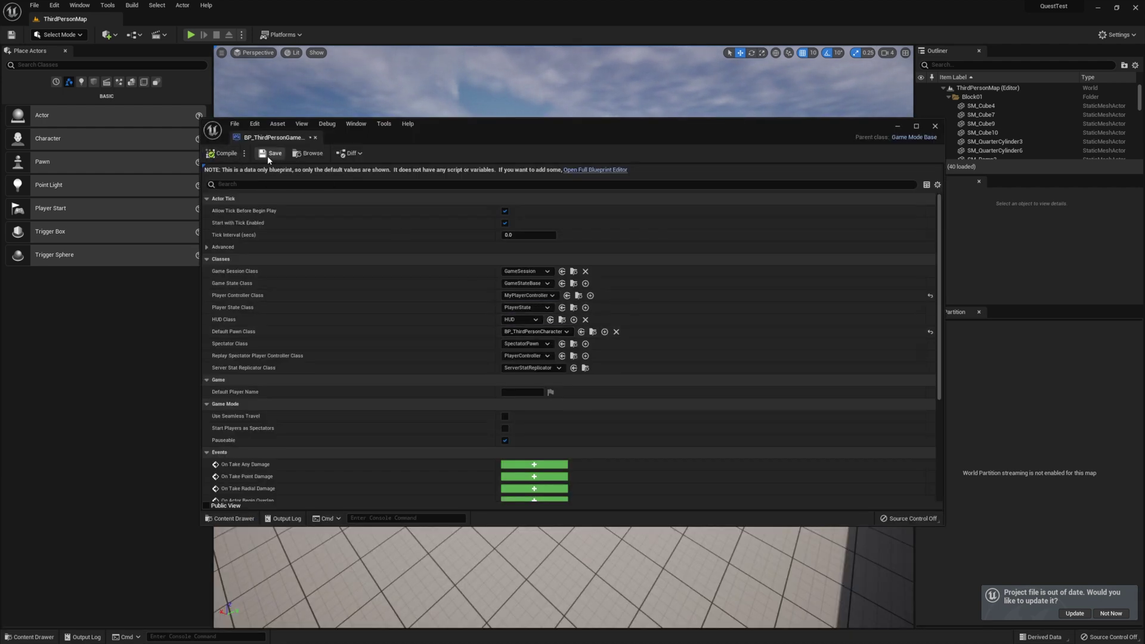
{"action": "left_click", "coordinate": [316, 138]}
Add the AC_Quest_PlayerController component to the MyPlayerController blueprint, then compile, save and close it
{"action": "left_click", "coordinate": [30, 637]}
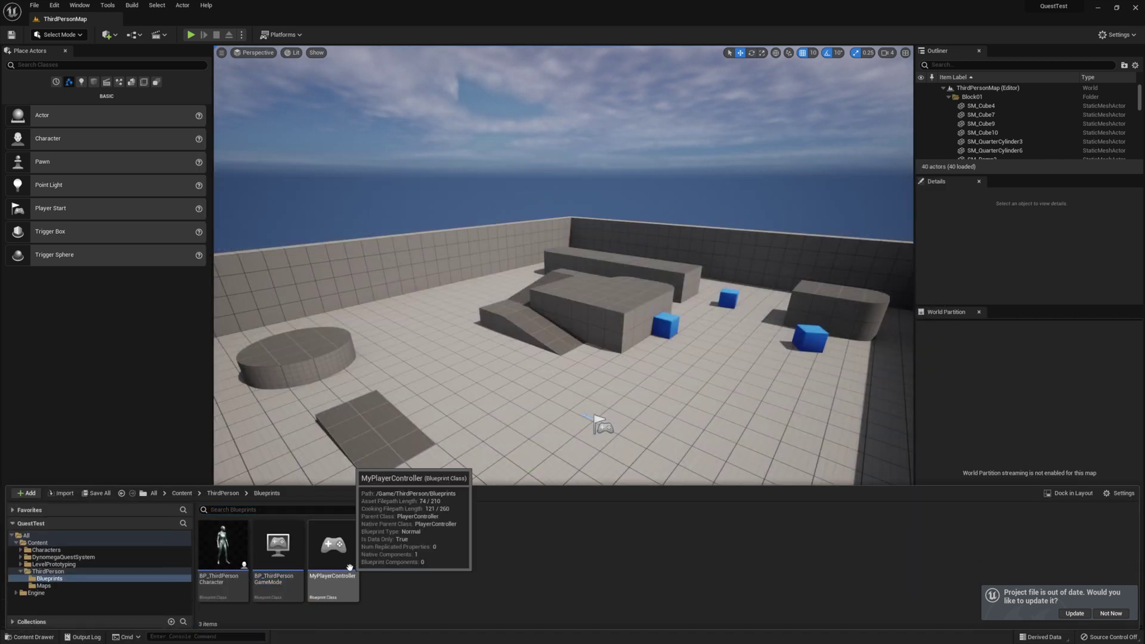
{"action": "double_click", "coordinate": [334, 549]}
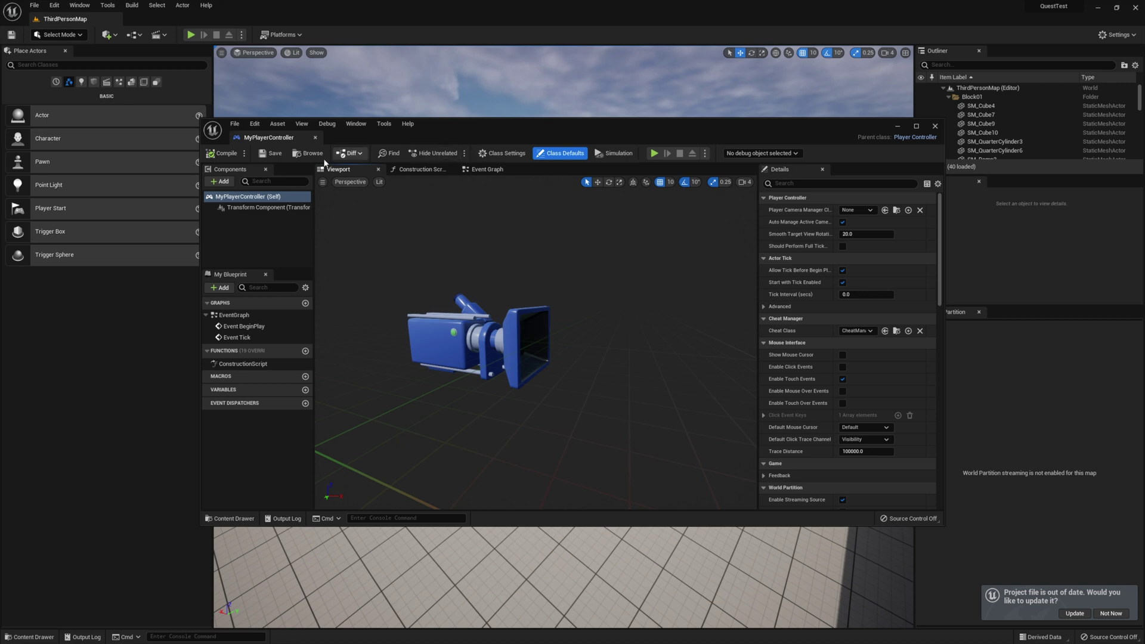
{"action": "left_click", "coordinate": [227, 183]}
{"action": "type", "text": "AC"}
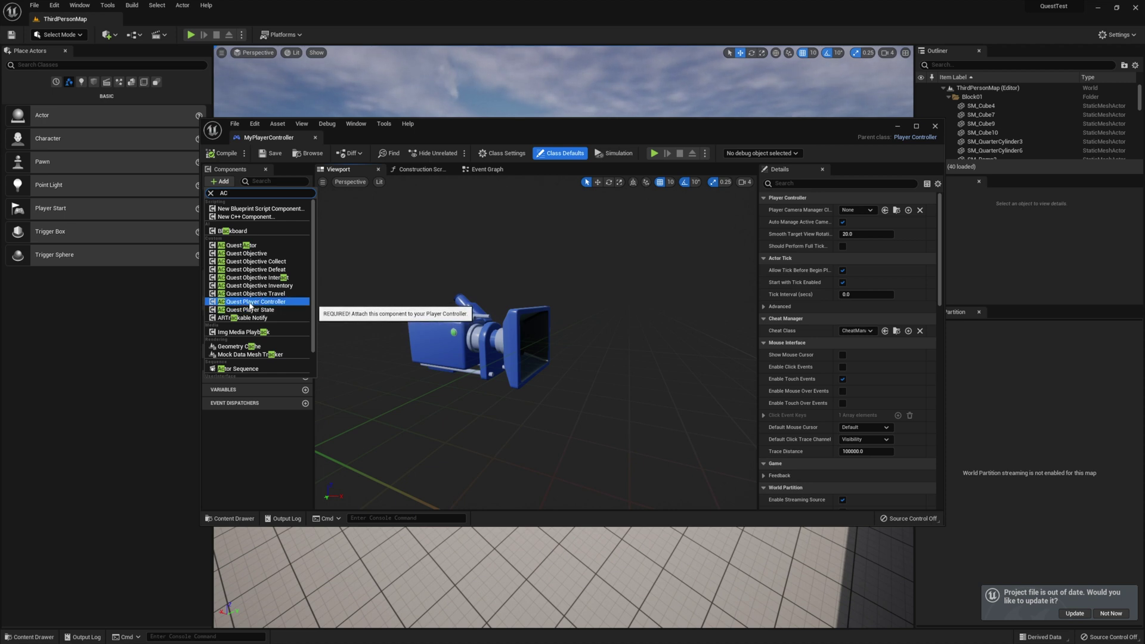
{"action": "left_click", "coordinate": [251, 303]}
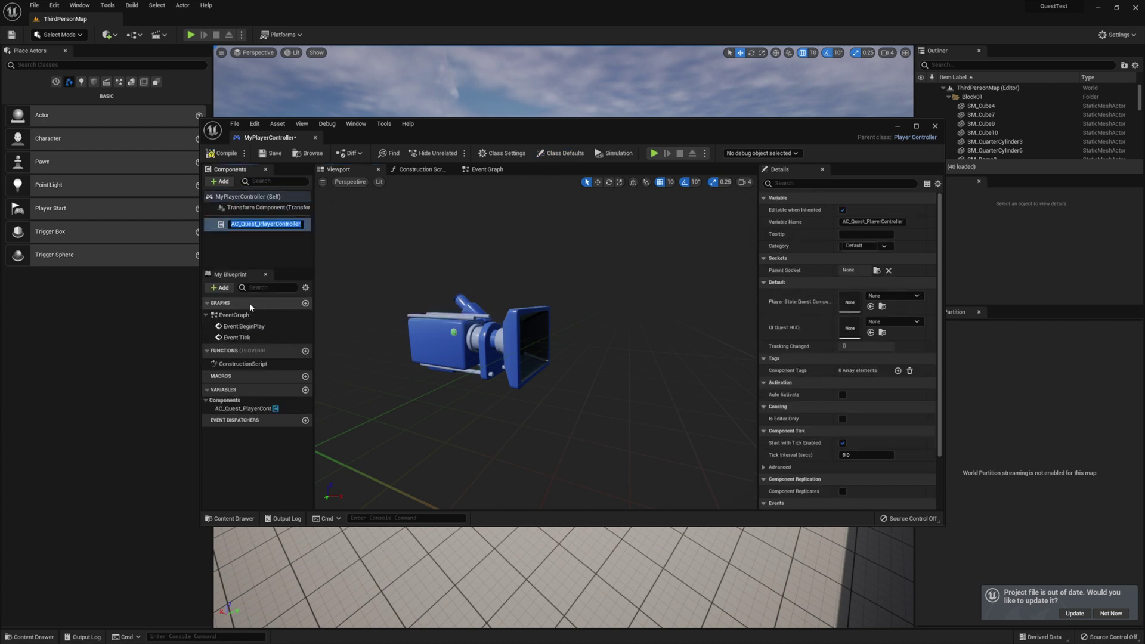
{"action": "left_click", "coordinate": [219, 158]}
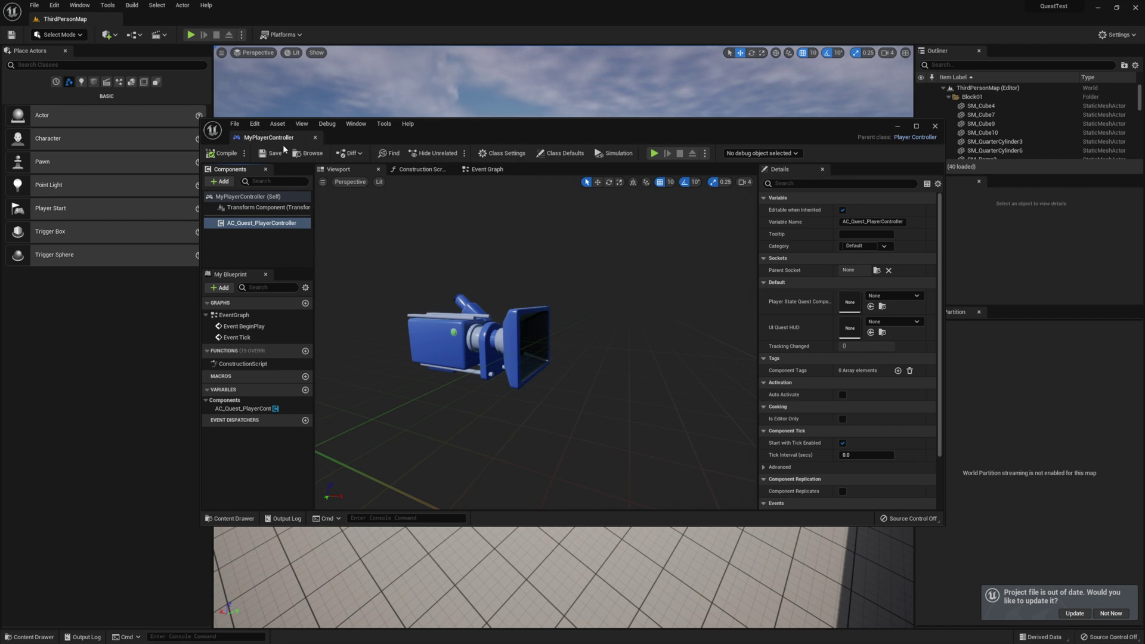
{"action": "left_click", "coordinate": [315, 138]}
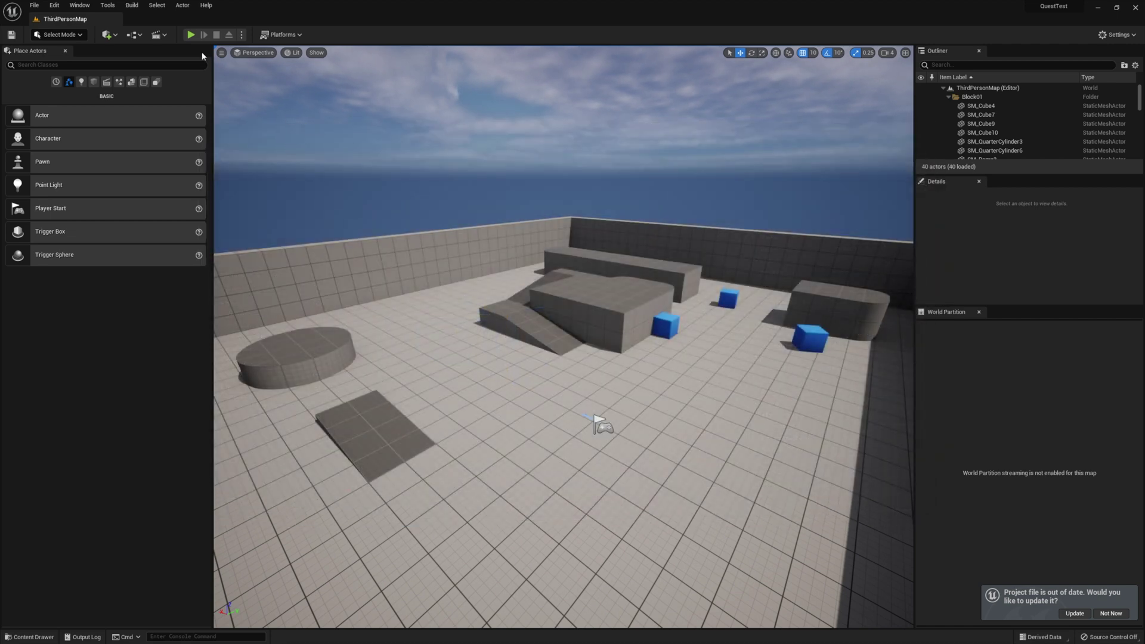
Play-test the level and check that the quest log can be opened and closed
{"action": "left_click", "coordinate": [191, 35]}
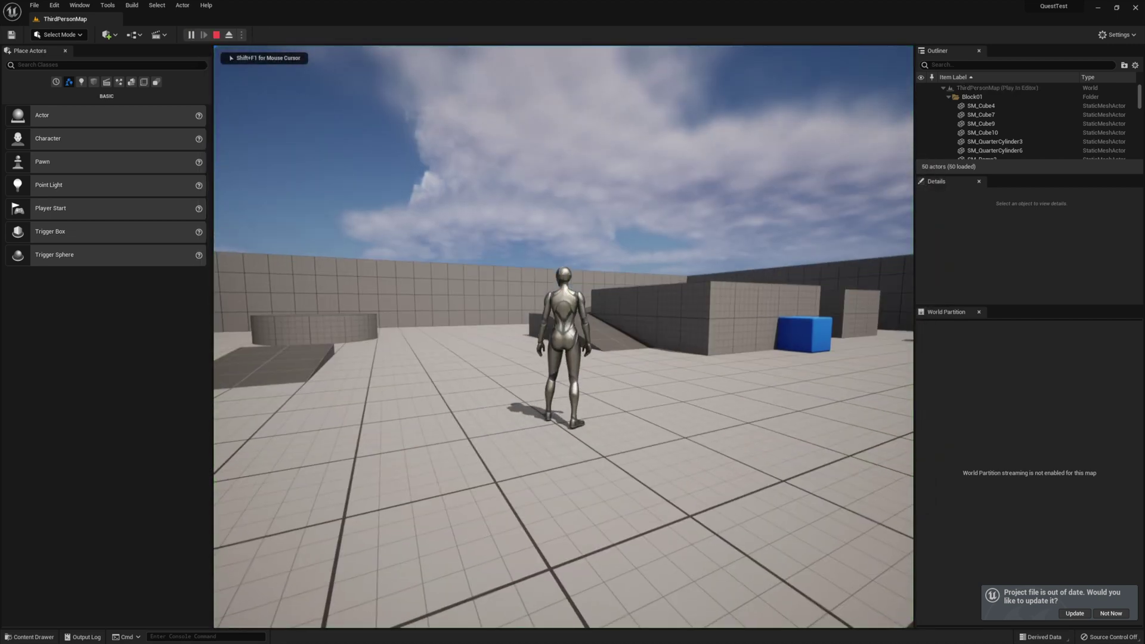
{"action": "key", "text": "l"}
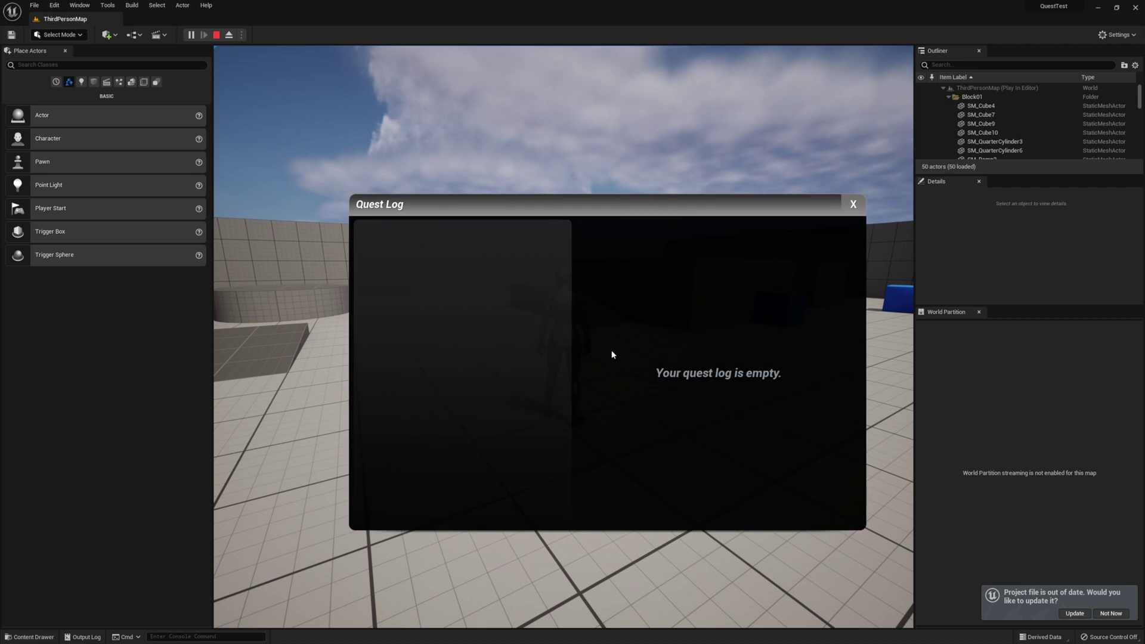
{"action": "key", "text": "l"}
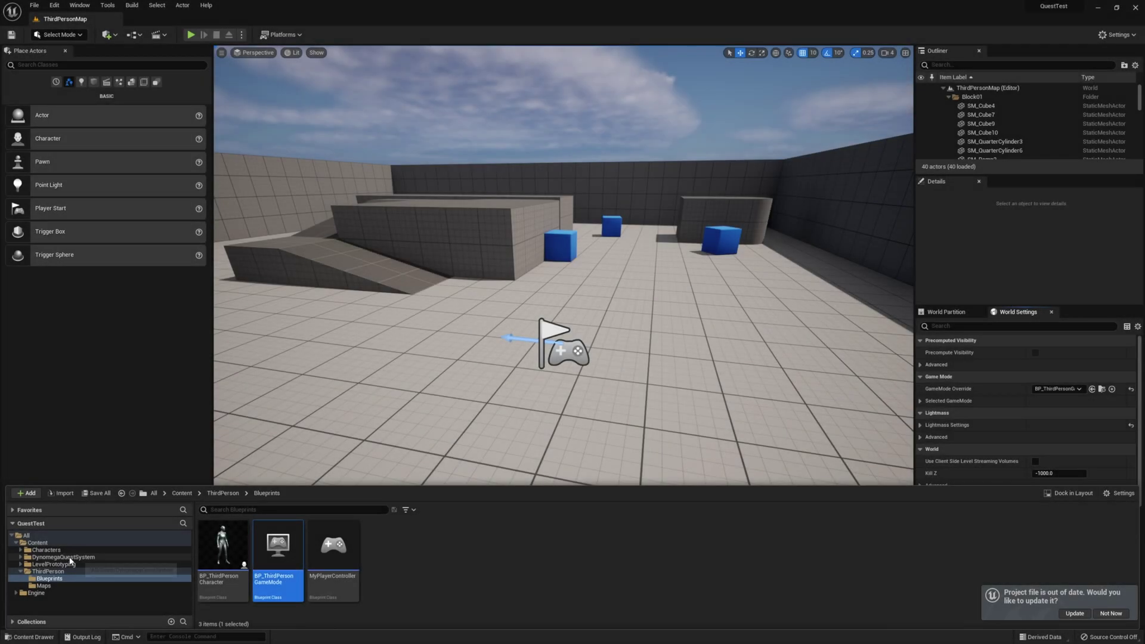
Open the AC_Quest_PlayerController component from DynomegaQuestSystem/Blueprints/Components to examine its functions and key bindings
{"action": "left_click", "coordinate": [64, 557]}
{"action": "double_click", "coordinate": [71, 564]}
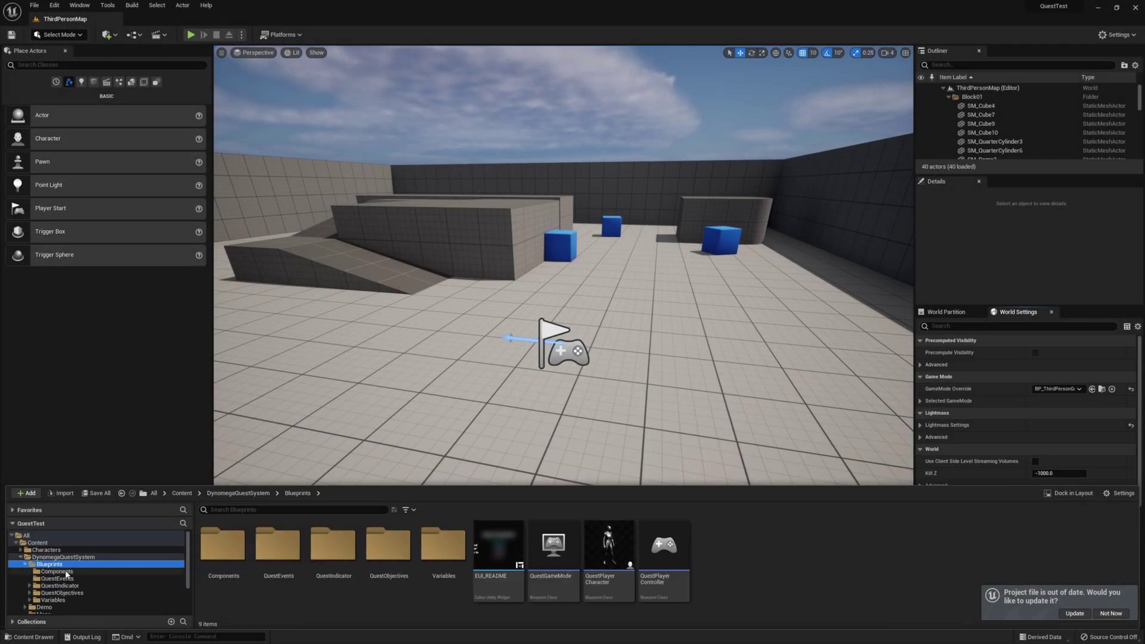
{"action": "left_click", "coordinate": [66, 572]}
{"action": "left_click", "coordinate": [297, 582]}
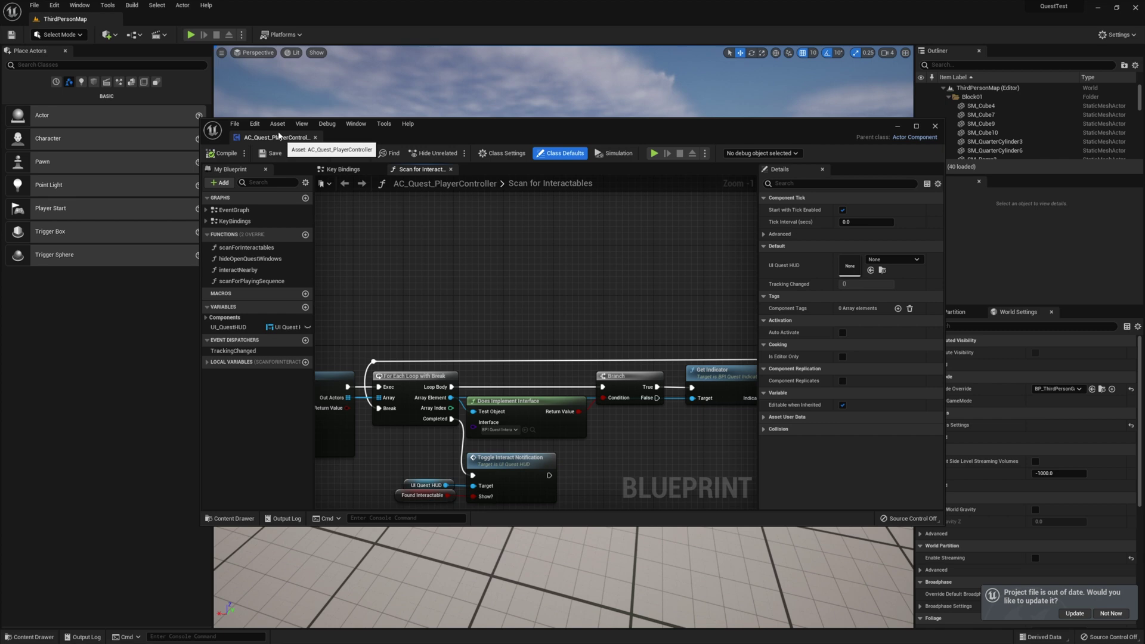
{"action": "left_click_drag", "start_coordinate": [278, 137], "coordinate": [173, 23]}
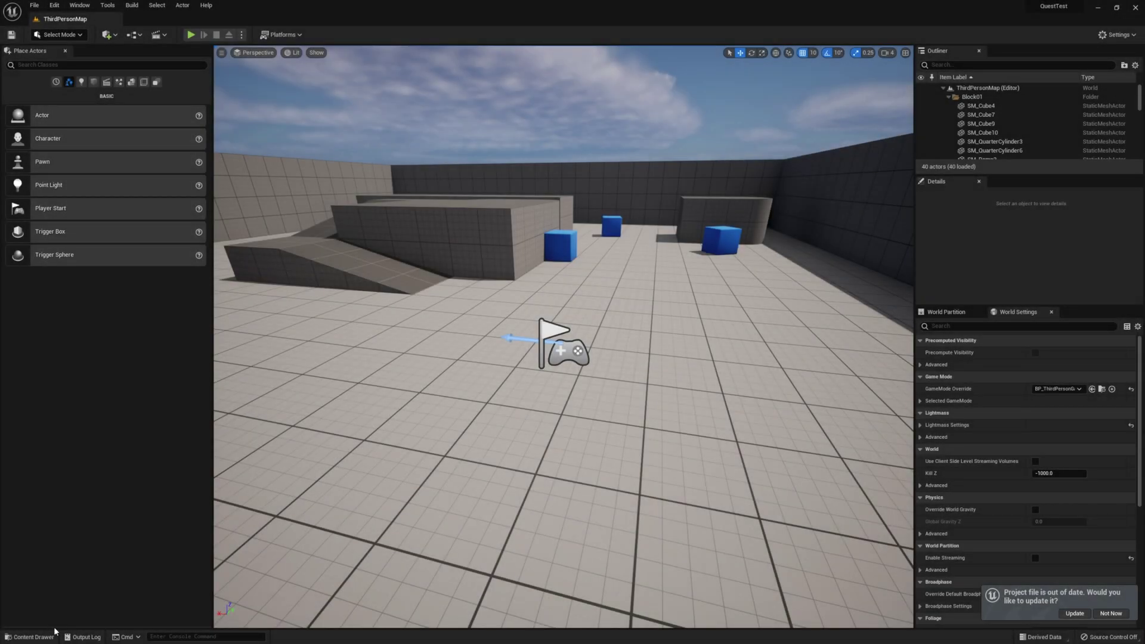
Open the DT_Quests data table from the quest system's Variables/DataTables folder and set the LevelName of row msq_1 to ThirdPersonMap
{"action": "left_click", "coordinate": [36, 637]}
{"action": "left_click", "coordinate": [57, 565]}
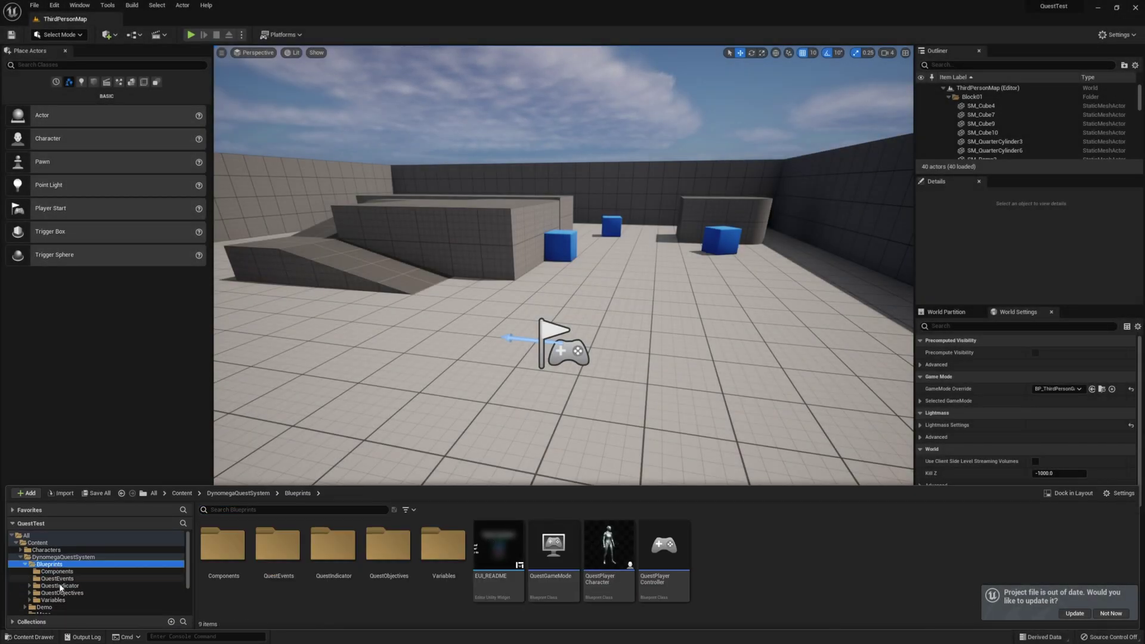
{"action": "left_click", "coordinate": [59, 600]}
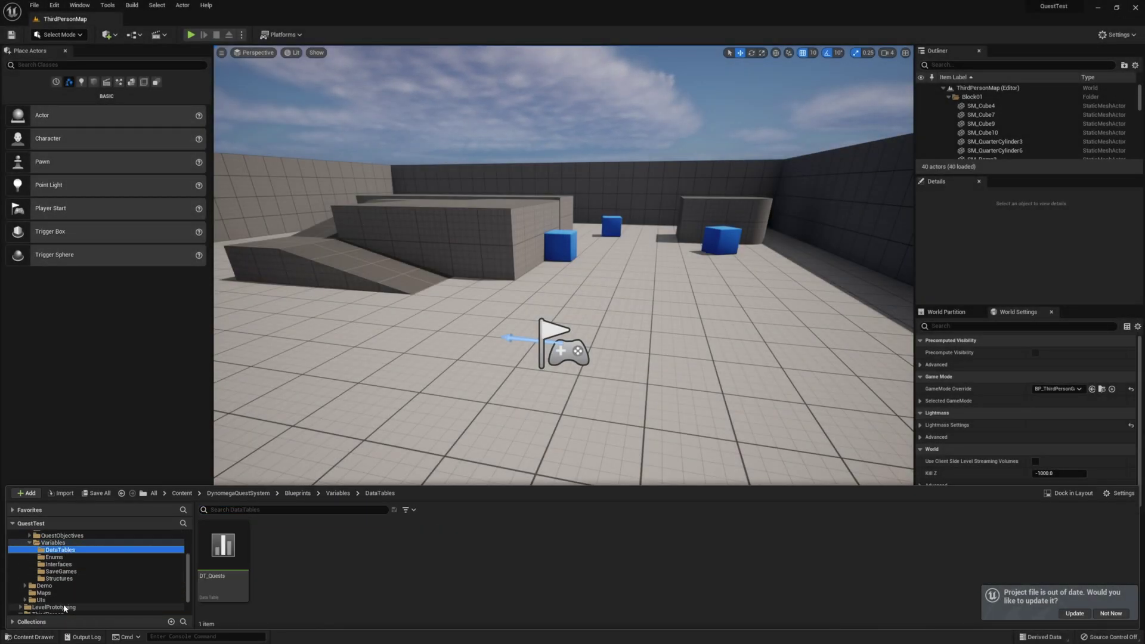
{"action": "left_click", "coordinate": [223, 546]}
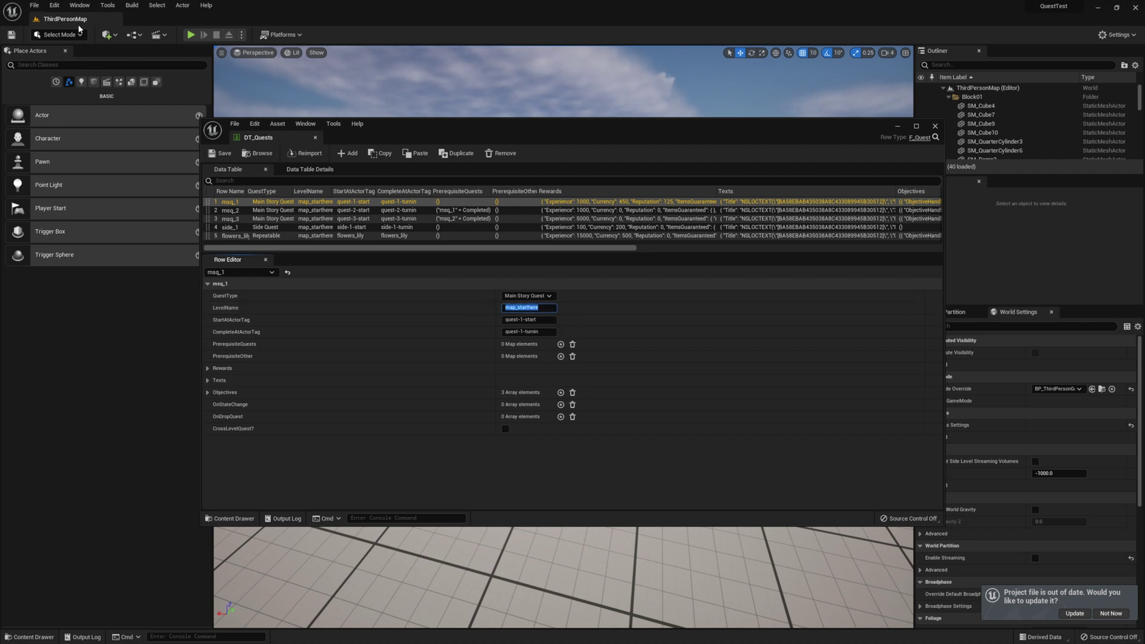
{"action": "type", "text": "T"}
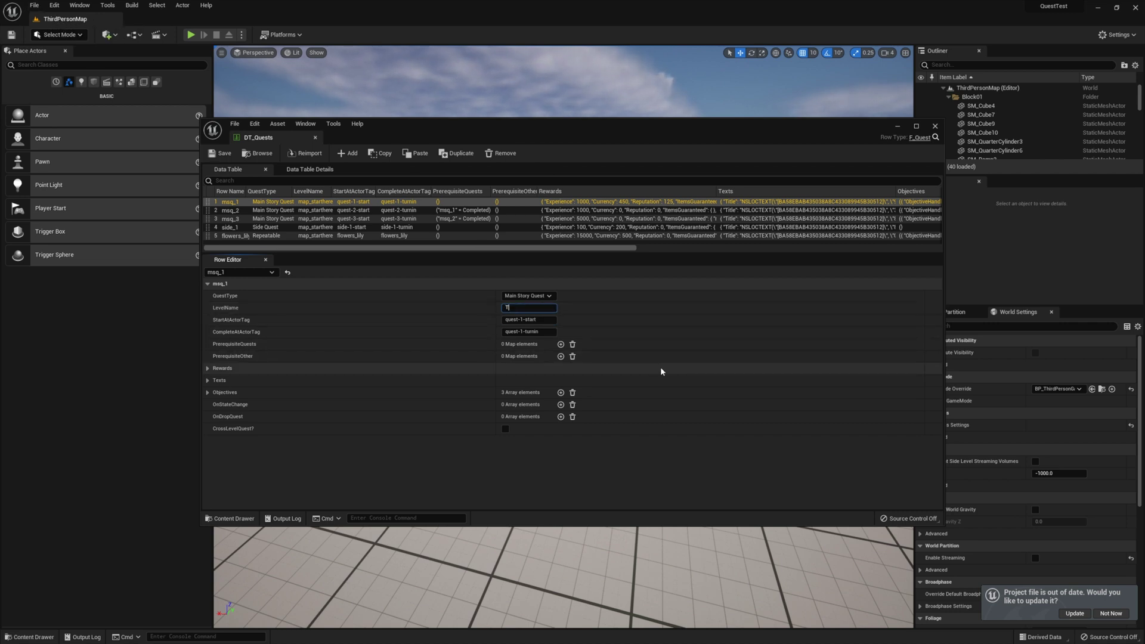
{"action": "type", "text": "hirdPersonMap"}
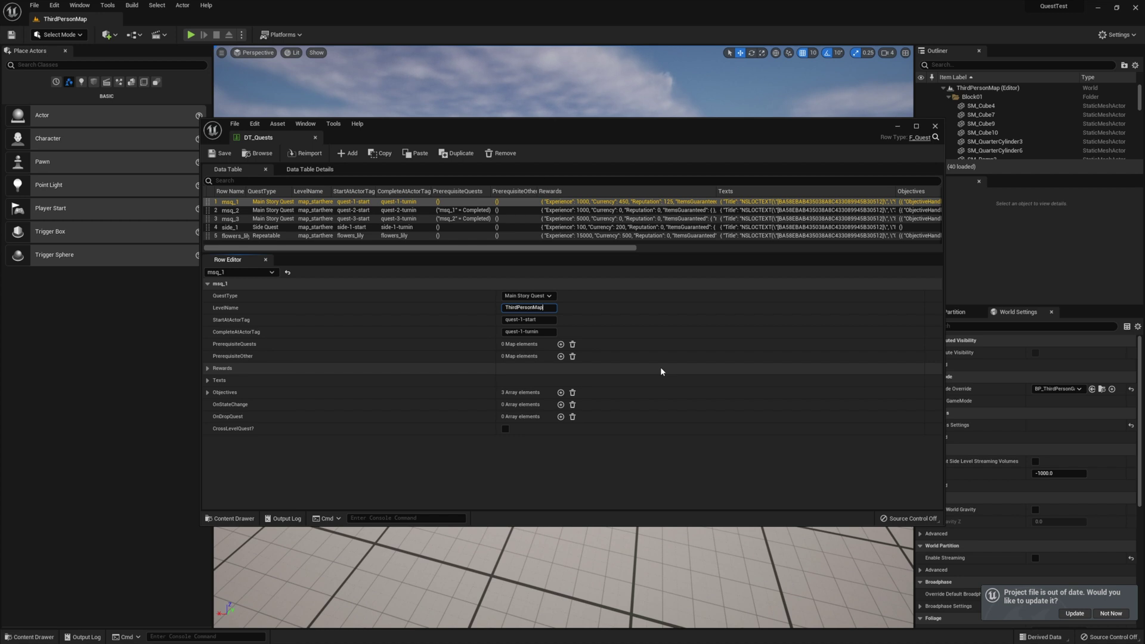
{"action": "key", "text": "Return"}
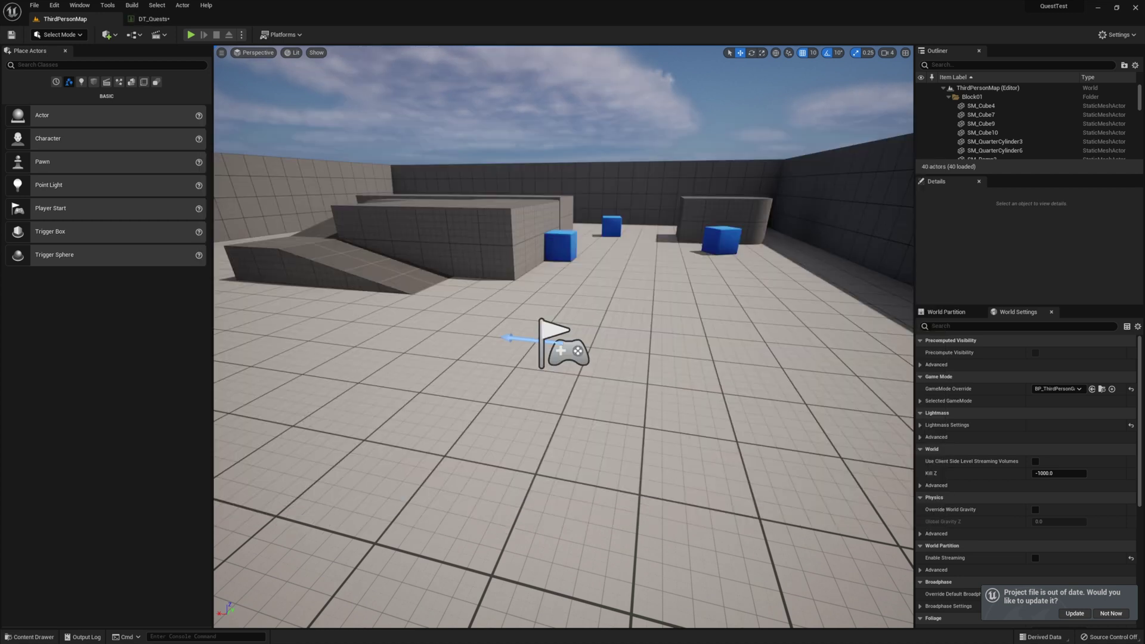
Move the blue cube SM_ChamferCube to an open spot near the player start, at about X 1510, Y 1090
{"action": "left_click", "coordinate": [554, 241]}
{"action": "left_click_drag", "start_coordinate": [566, 240], "coordinate": [403, 316]}
{"action": "left_click_drag", "start_coordinate": [340, 356], "coordinate": [263, 346]}
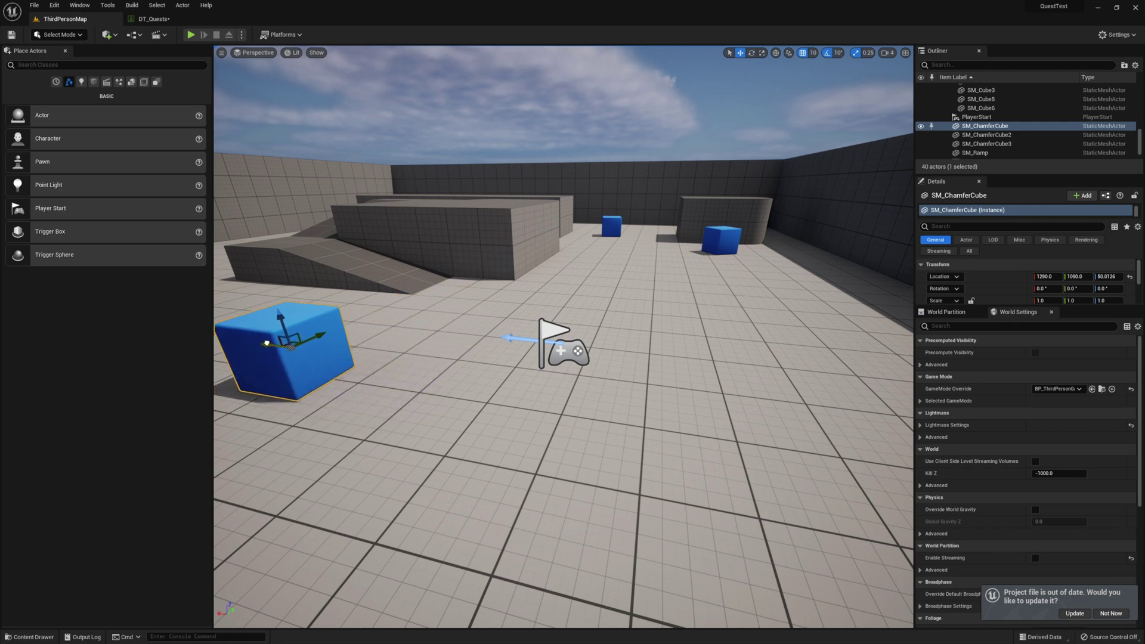
{"action": "key", "text": "f"}
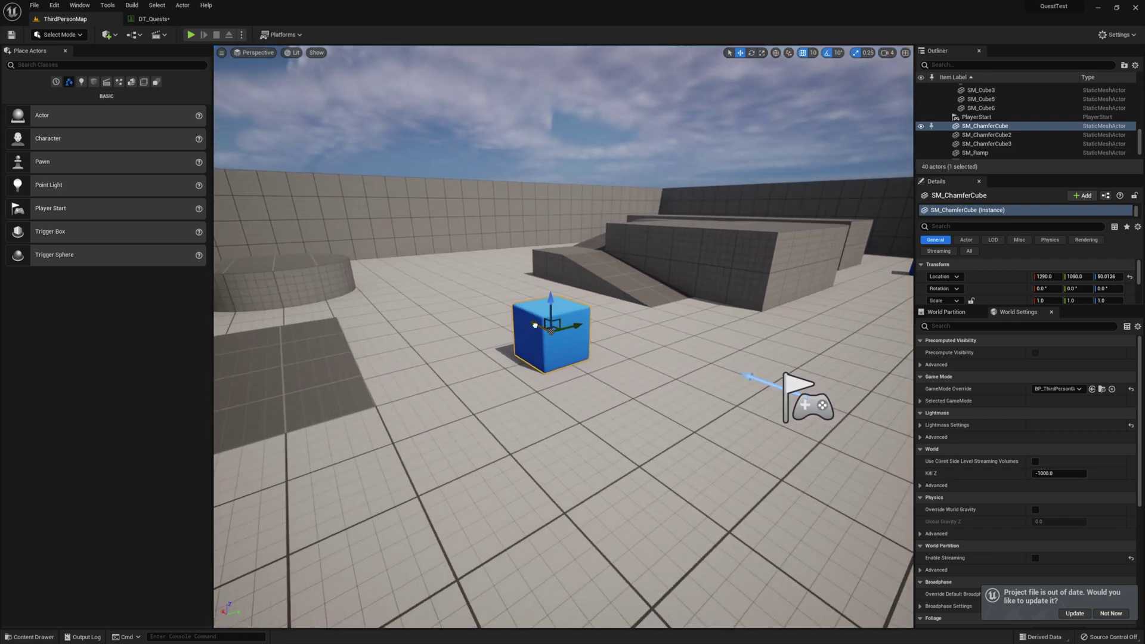
{"action": "left_click_drag", "start_coordinate": [535, 325], "coordinate": [484, 306]}
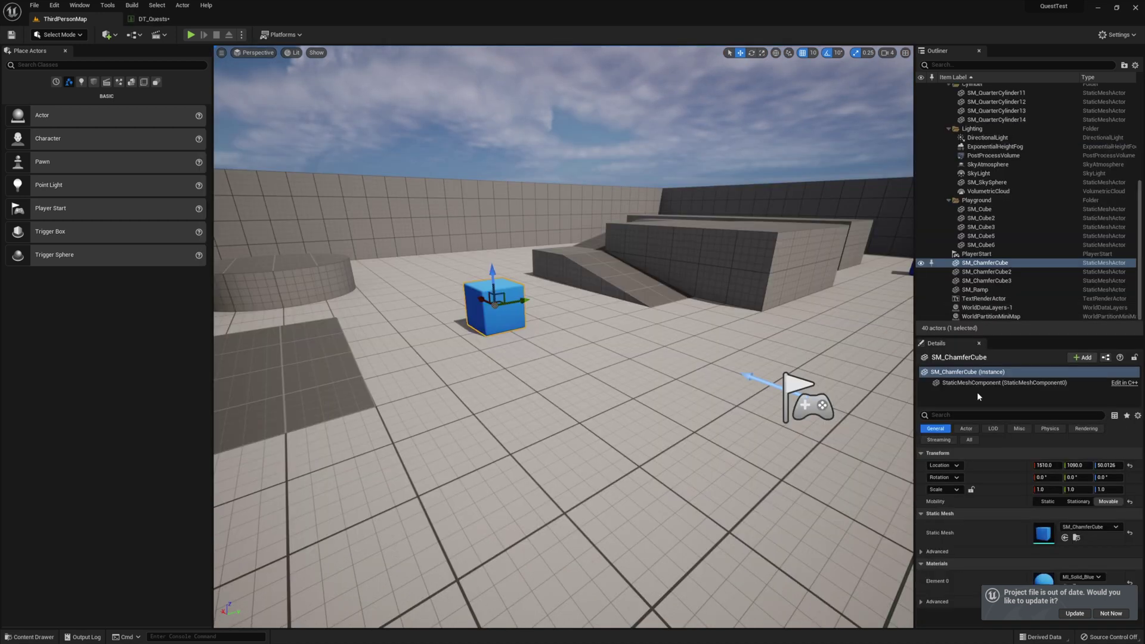
Add the actor tag quest-1-start to the SM_ChamferCube actor
{"action": "type", "text": "ct ta"}
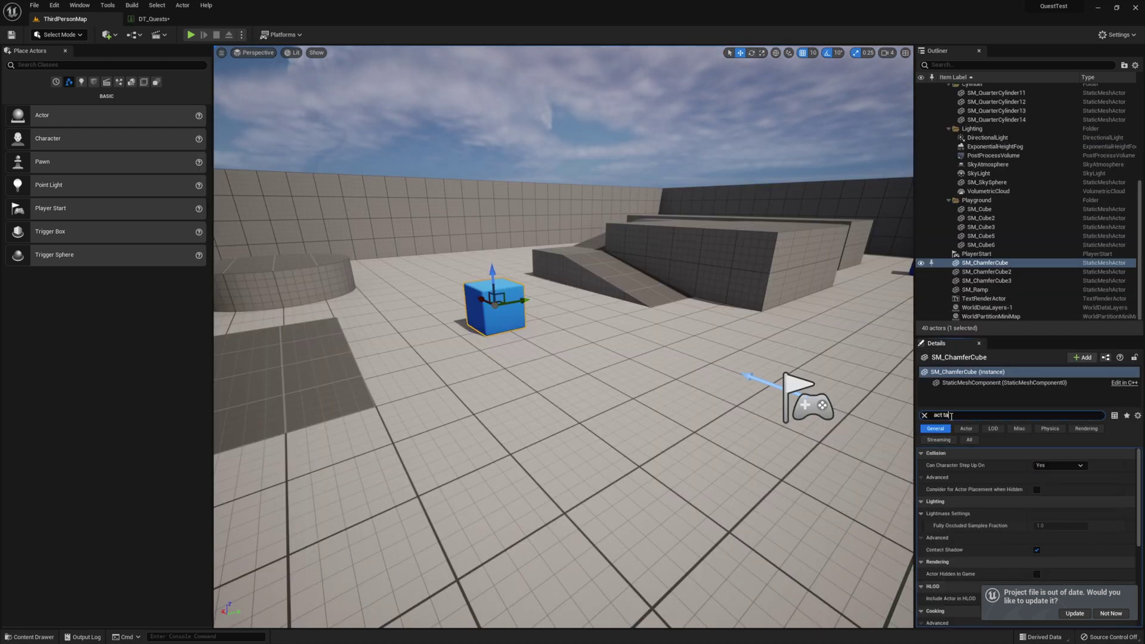
{"action": "type", "text": "g"}
{"action": "key", "text": "ctrl+a"}
{"action": "type", "text": "tag"}
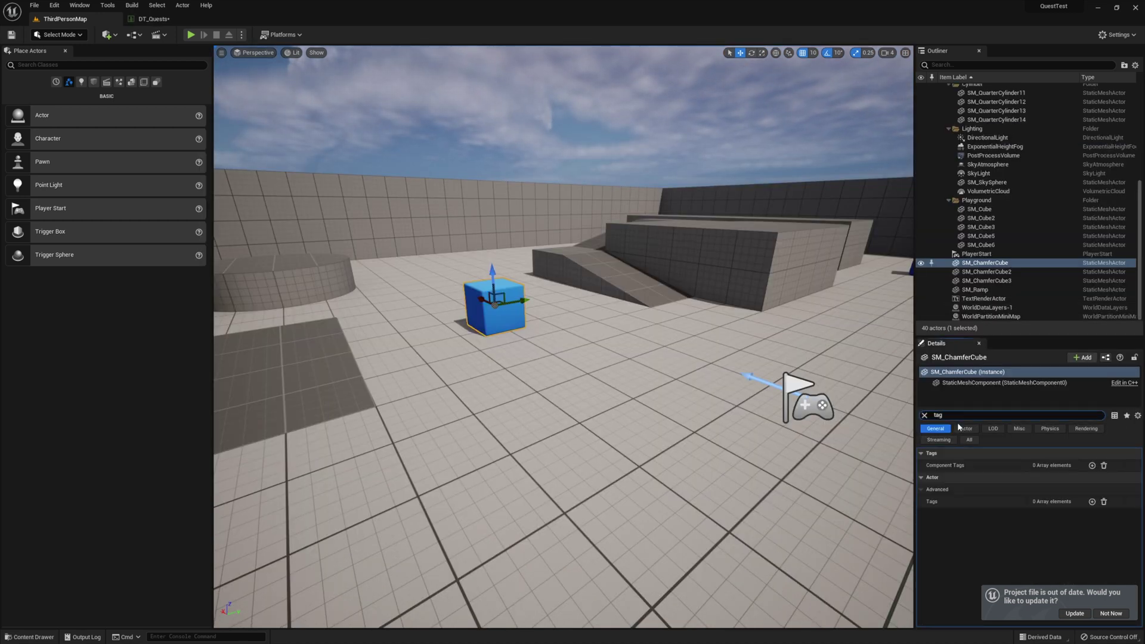
{"action": "left_click", "coordinate": [1093, 501]}
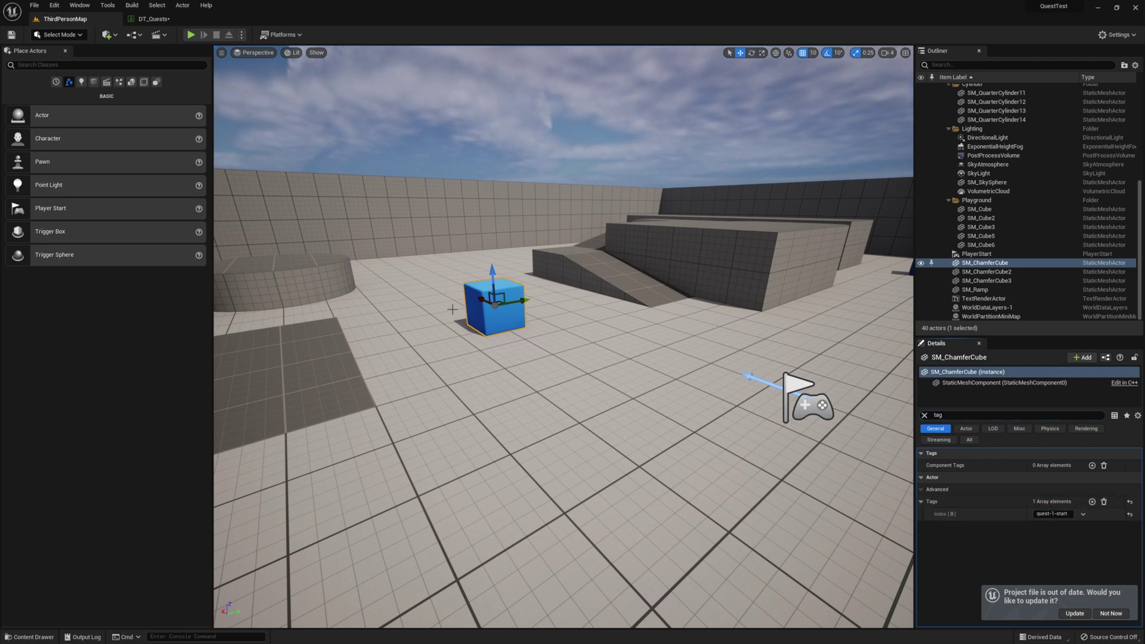
Play-test the level, run to the tagged cube and interact with it to open its quest offer
{"action": "left_click", "coordinate": [191, 34]}
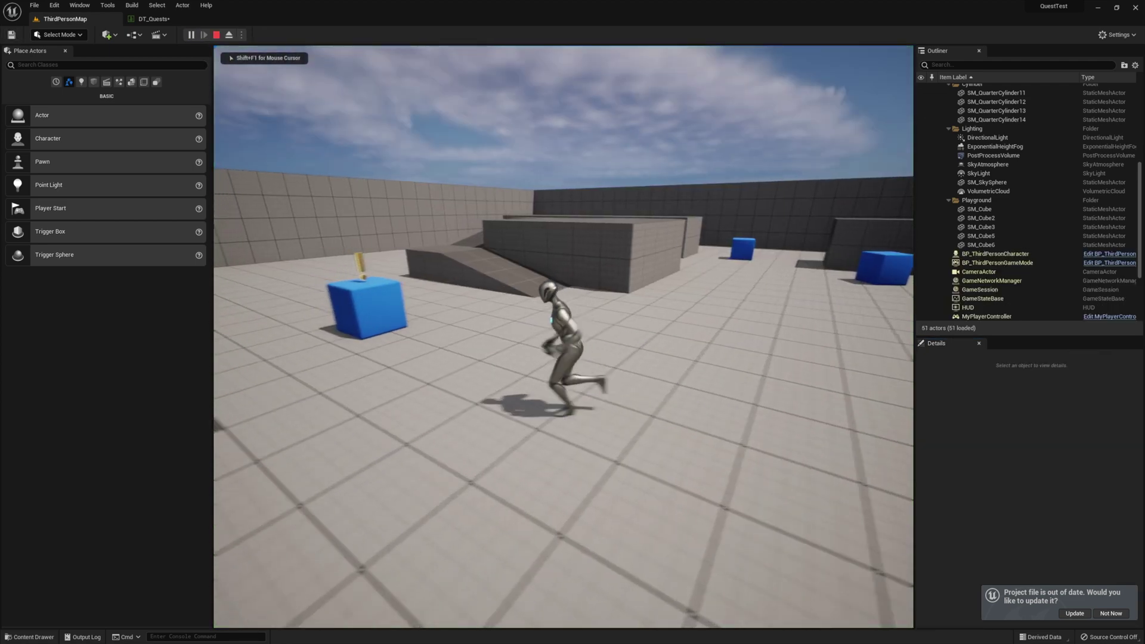
{"action": "key", "text": "w"}
{"action": "key", "text": "e"}
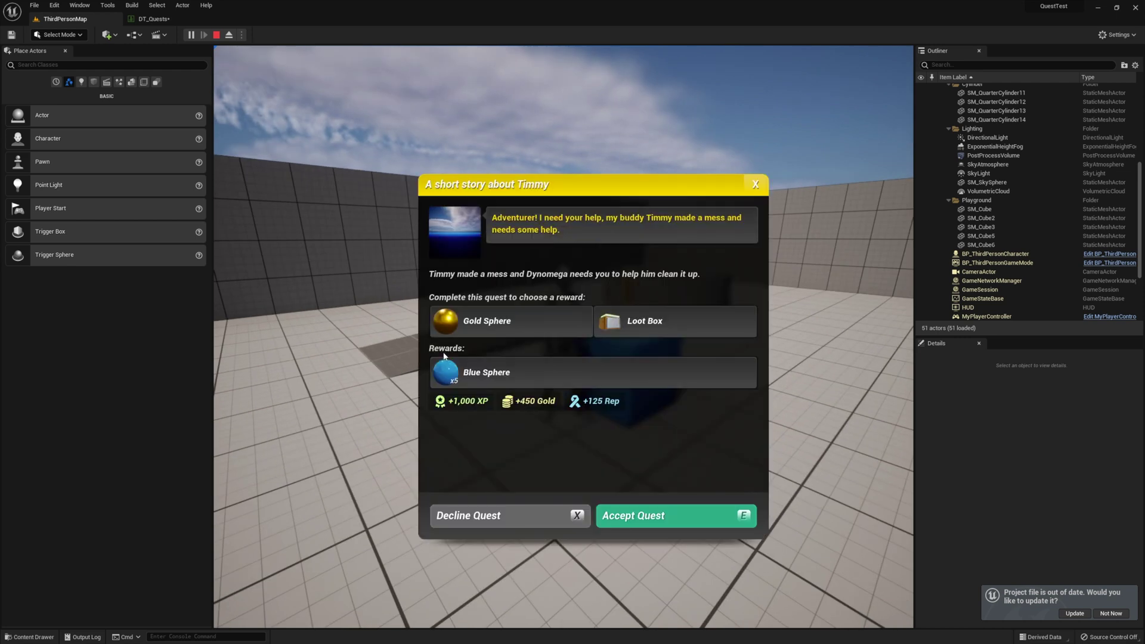
Decline and reopen the quest offer at the blue cube, accept "A short story about Timmy", and end the play-test
{"action": "key", "text": "x"}
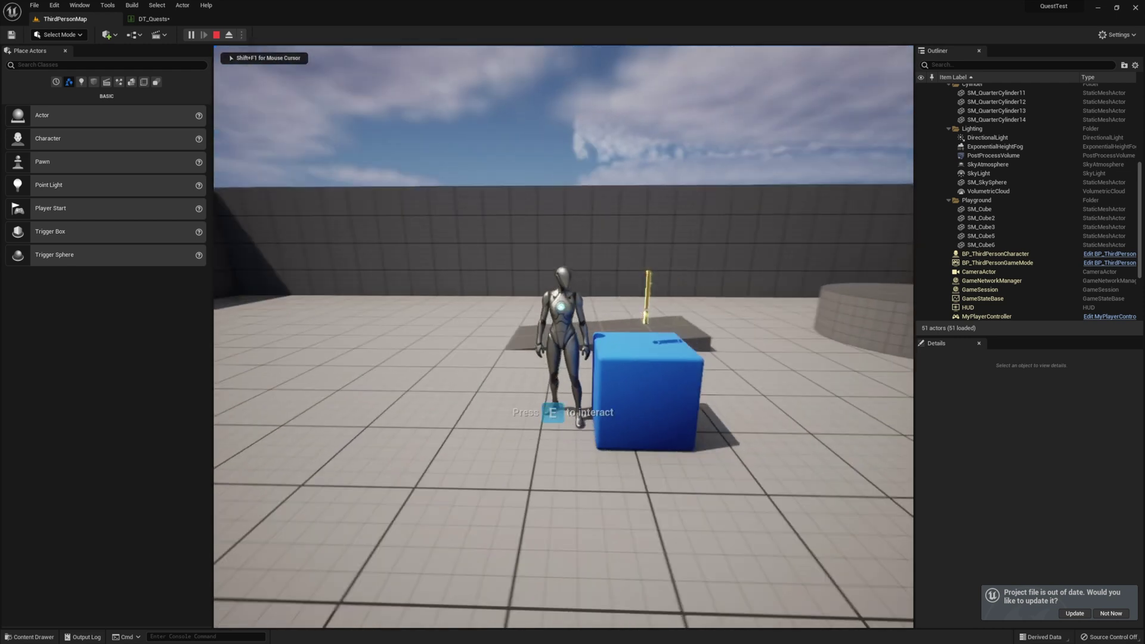
{"action": "key", "text": "e"}
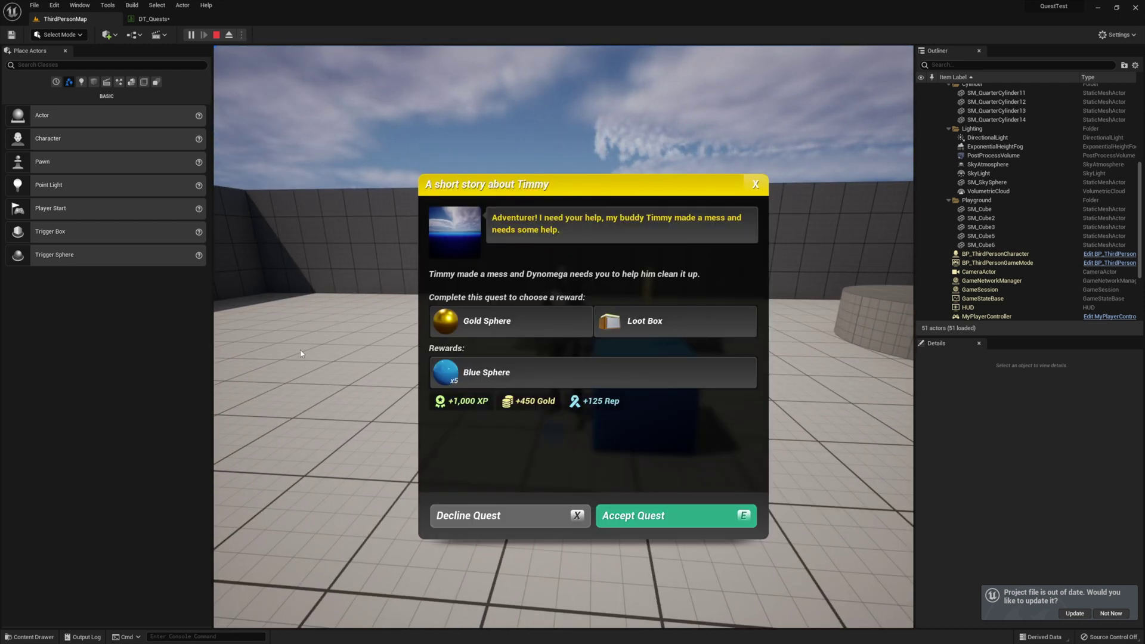
{"action": "left_click", "coordinate": [678, 514]}
{"action": "key", "text": "w"}
{"action": "key", "text": "space"}
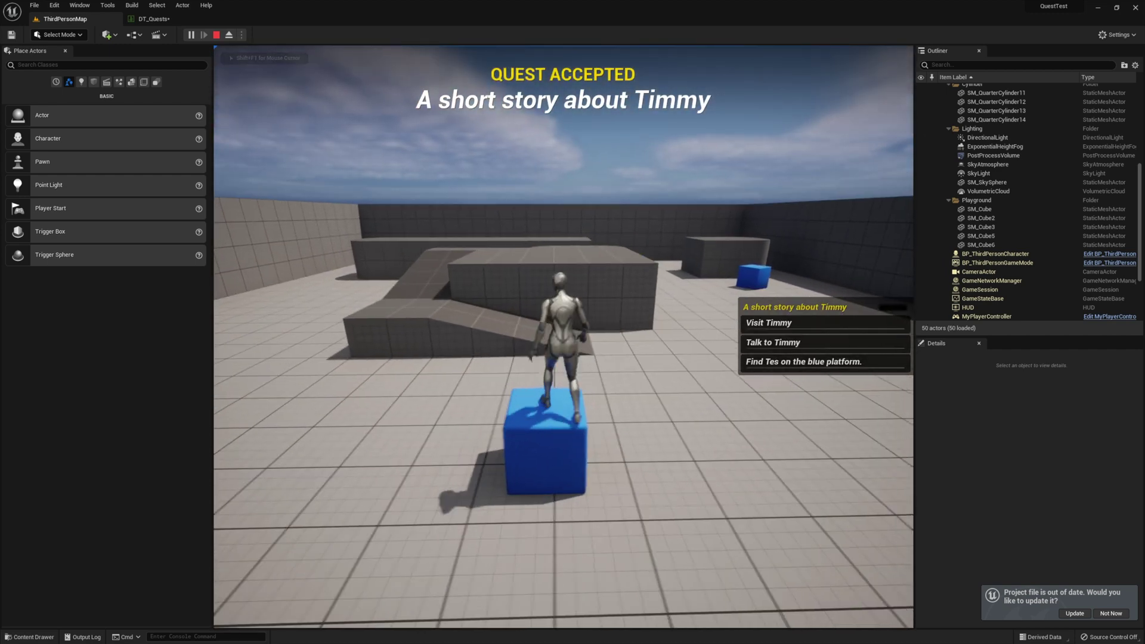
{"action": "key", "text": "d"}
{"action": "key", "text": "w"}
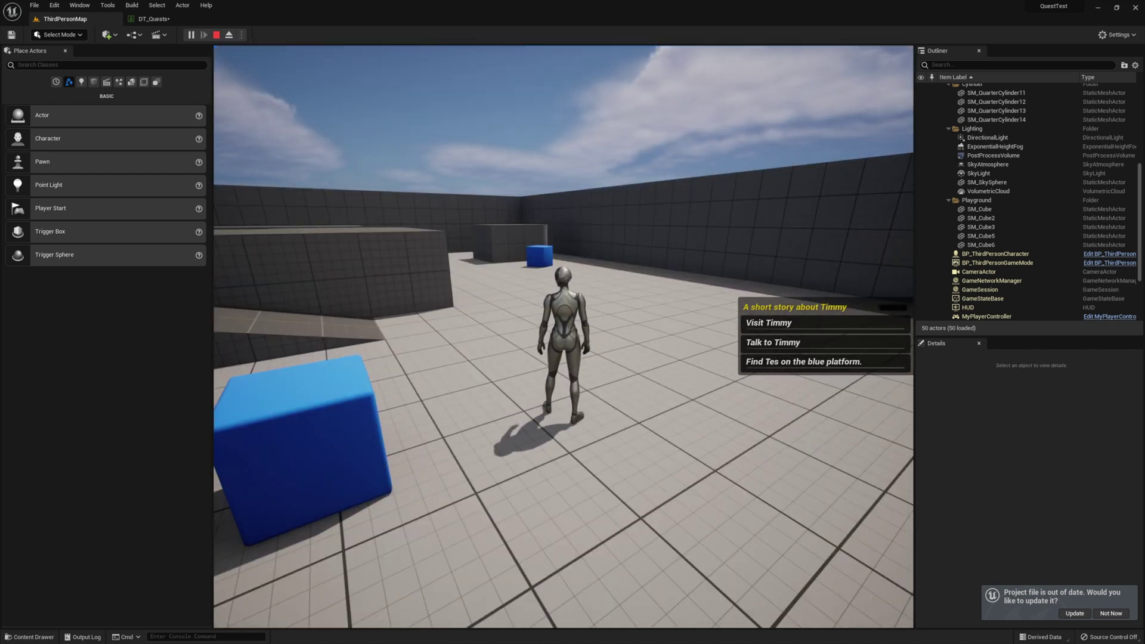
{"action": "key", "text": "Escape"}
Copy the tag timmy from the Talk to Timmy objective in DT_Quests and add it as an actor tag to SM_ChamferCube3
{"action": "left_click", "coordinate": [153, 19]}
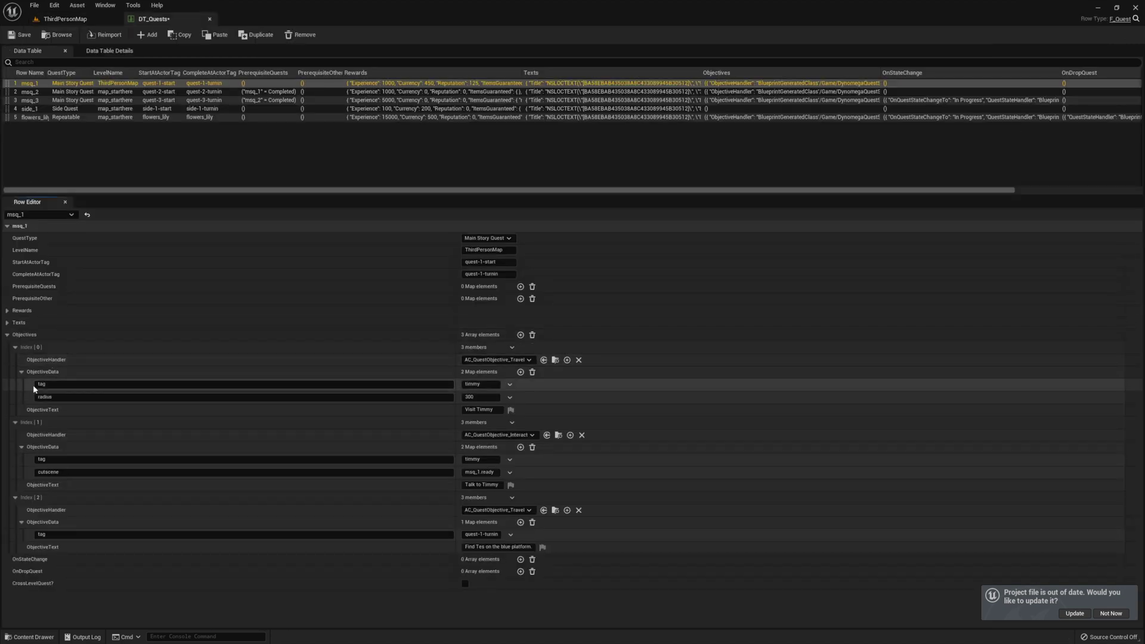
{"action": "left_click", "coordinate": [474, 460]}
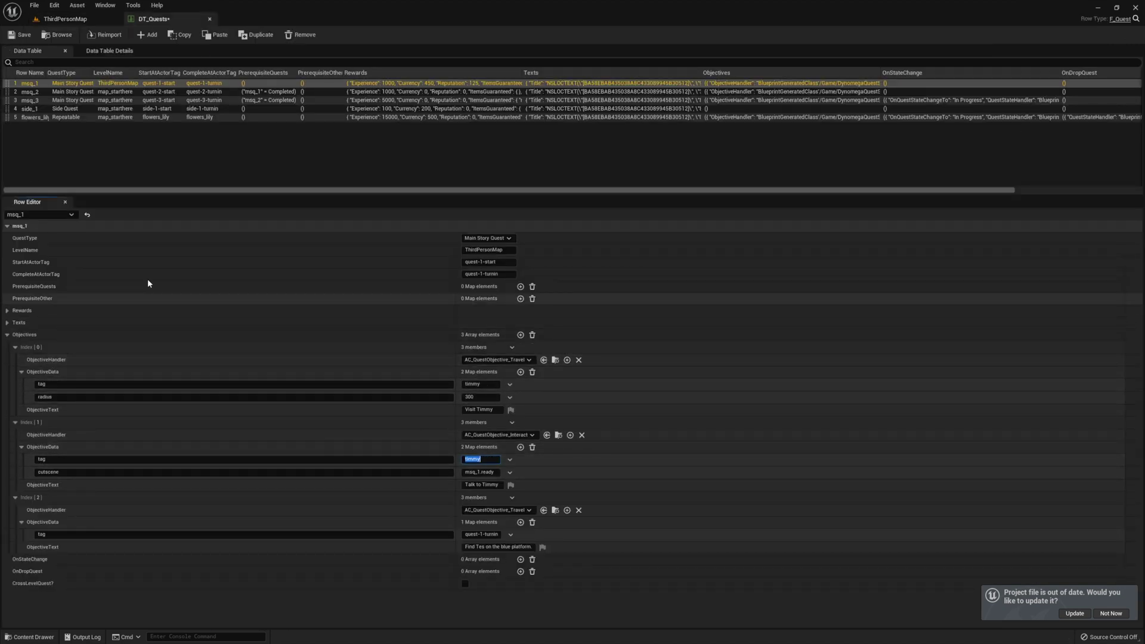
{"action": "left_click", "coordinate": [65, 19]}
{"action": "key", "text": "f"}
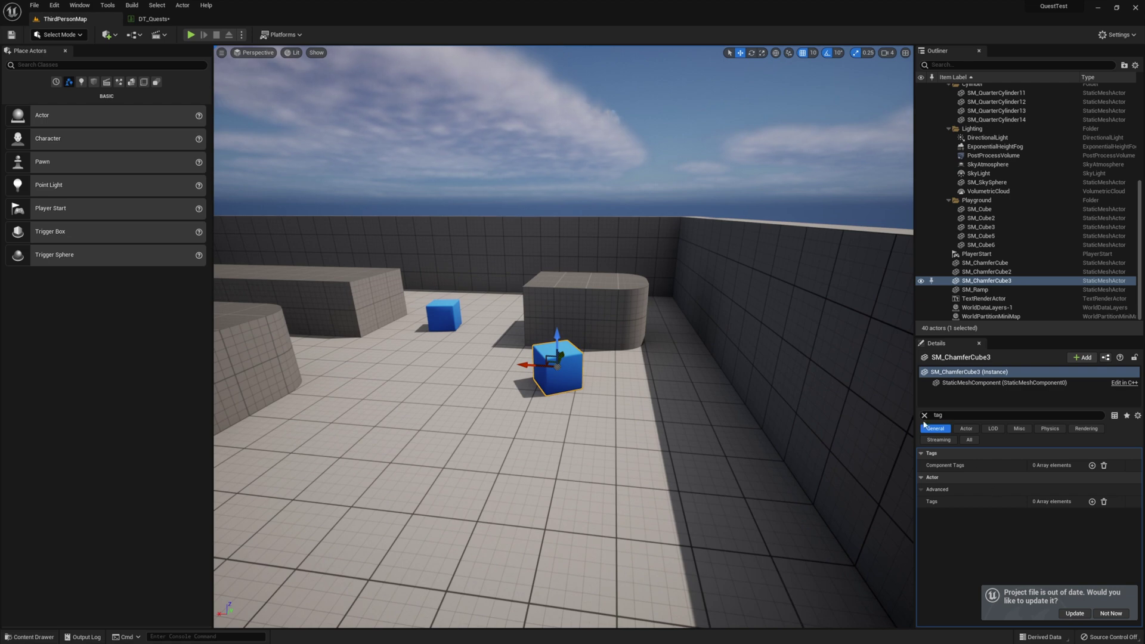
{"action": "left_click", "coordinate": [1092, 501]}
{"action": "left_click", "coordinate": [1052, 514]}
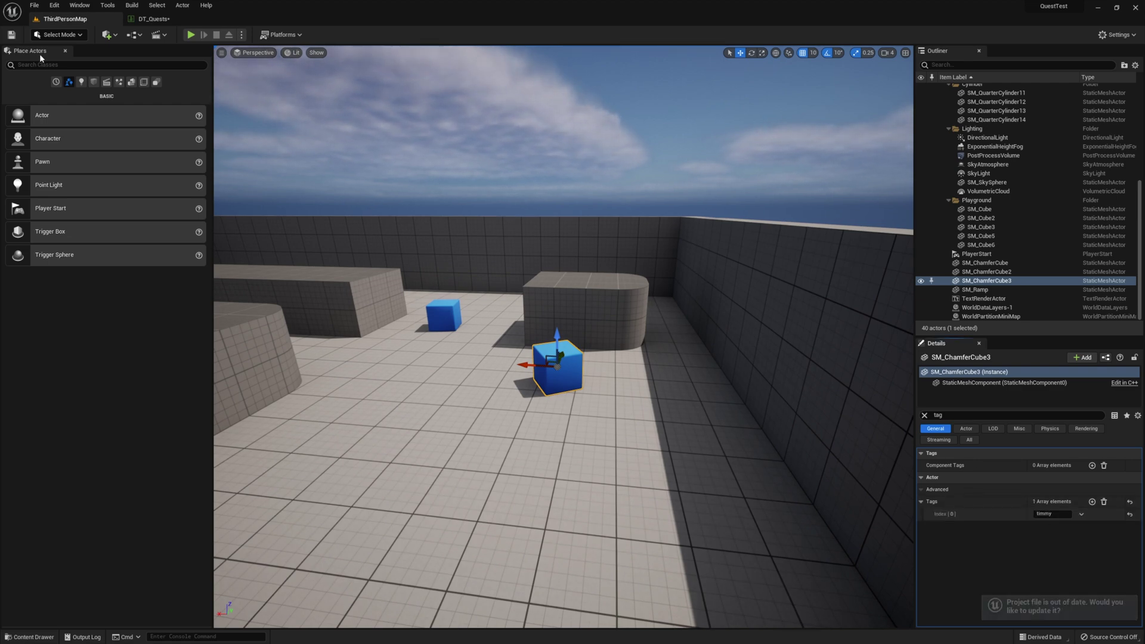
Play-test the level, run to the timmy cube and interact with it to complete the Visit Timmy and Talk to Timmy objectives
{"action": "left_click", "coordinate": [191, 34]}
{"action": "key", "text": "w"}
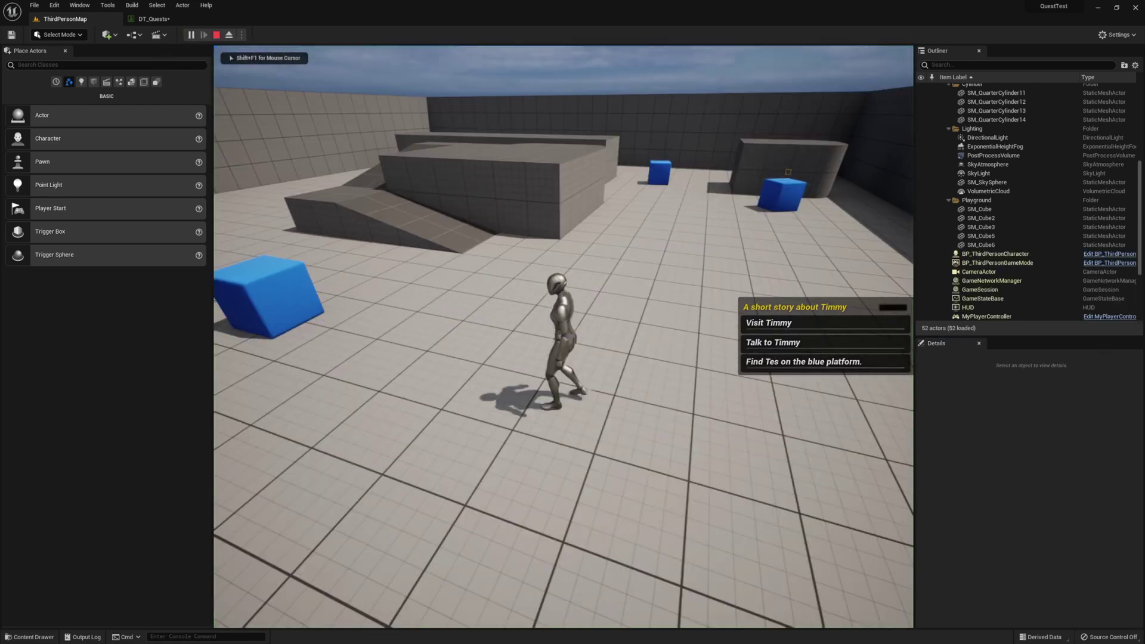
{"action": "key", "text": "w"}
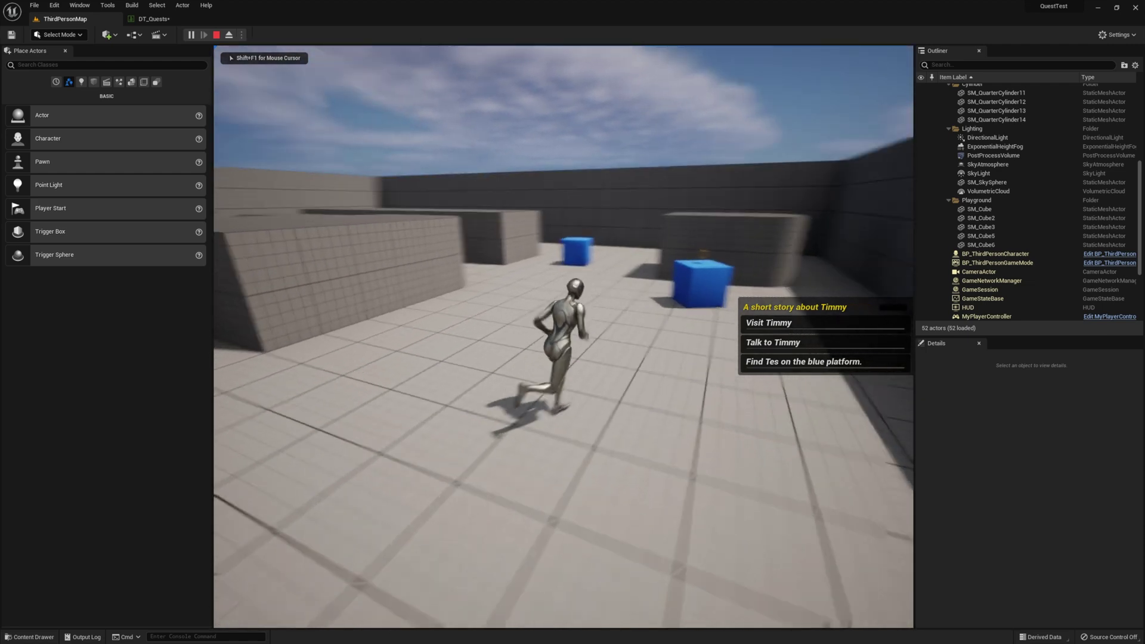
{"action": "key", "text": "w"}
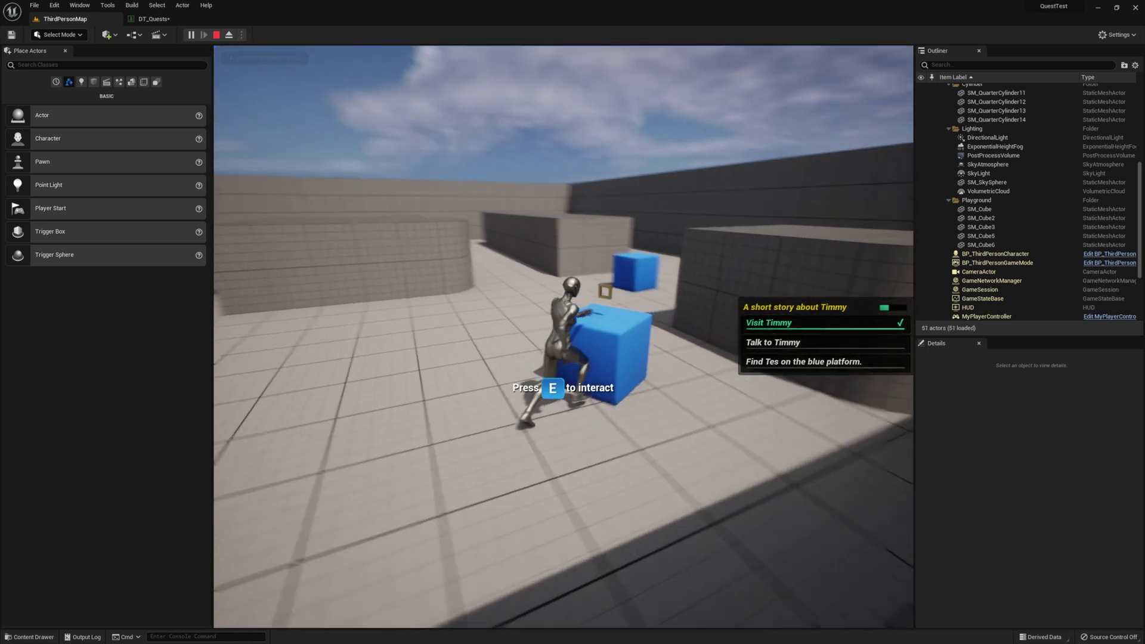
{"action": "key", "text": "e"}
{"action": "key", "text": "space"}
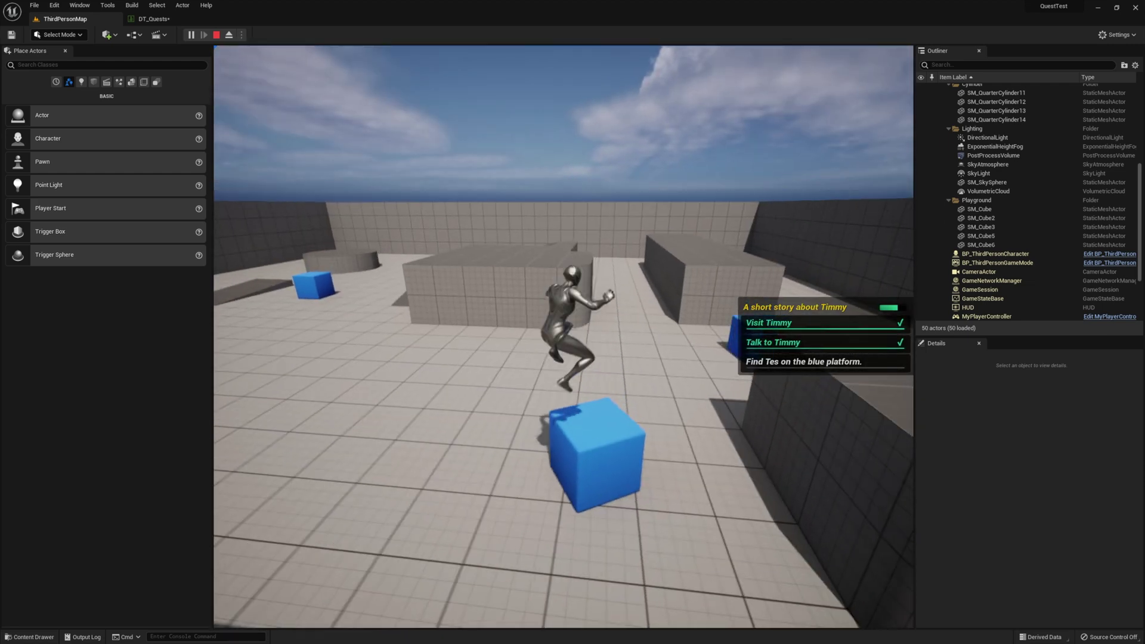
{"action": "key", "text": "Escape"}
Copy the tag quest-1-turnin from row msq_1 in DT_Quests and add it as an actor tag to SM_ChamferCube2
{"action": "left_click", "coordinate": [151, 18]}
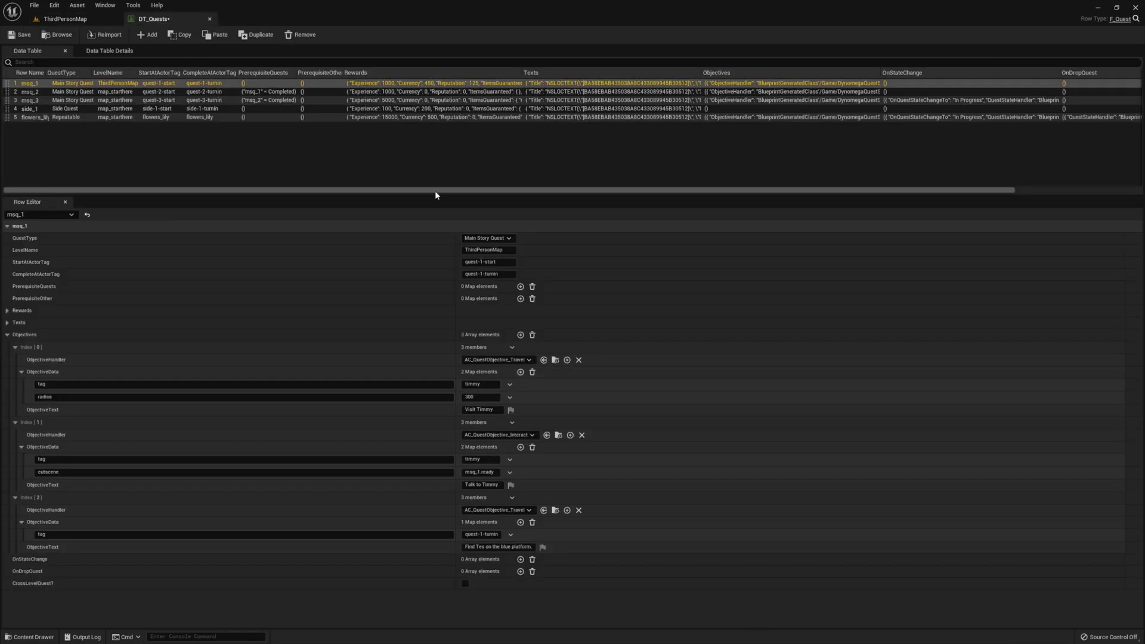
{"action": "left_click", "coordinate": [503, 276]}
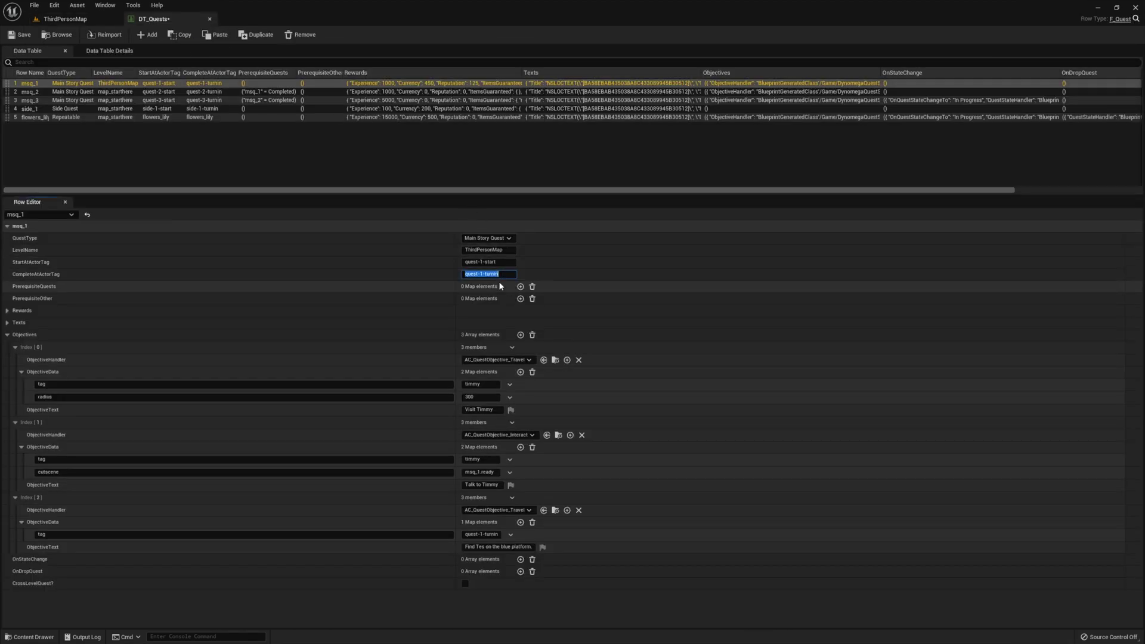
{"action": "left_click", "coordinate": [474, 534]}
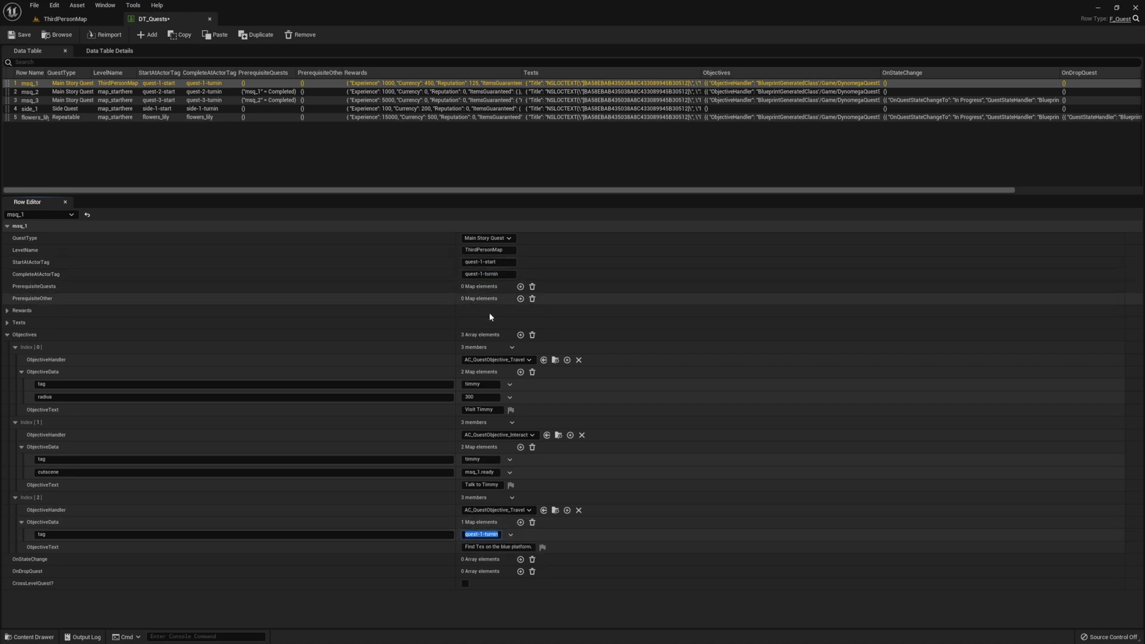
{"action": "right_click", "coordinate": [500, 537]}
{"action": "left_click", "coordinate": [514, 571]}
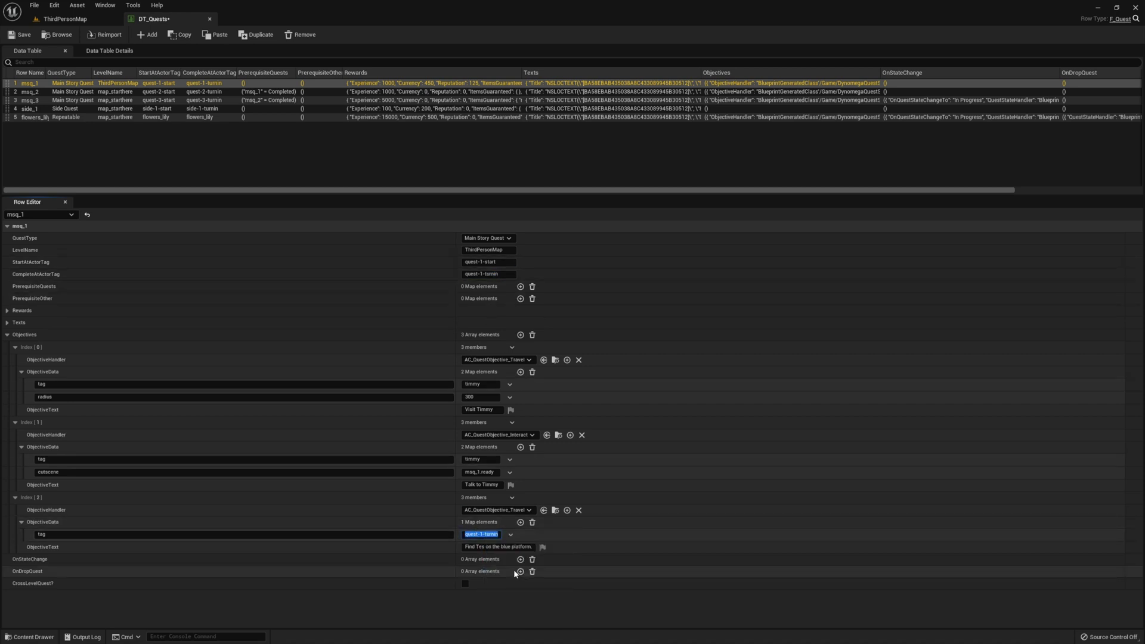
{"action": "left_click", "coordinate": [65, 19]}
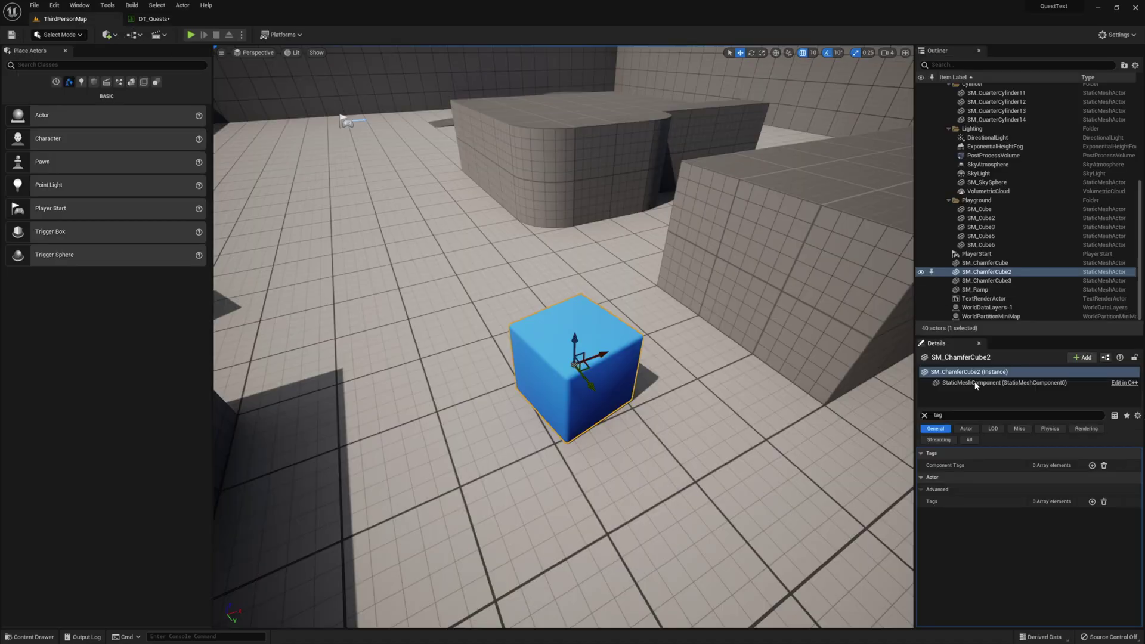
{"action": "left_click", "coordinate": [1092, 502]}
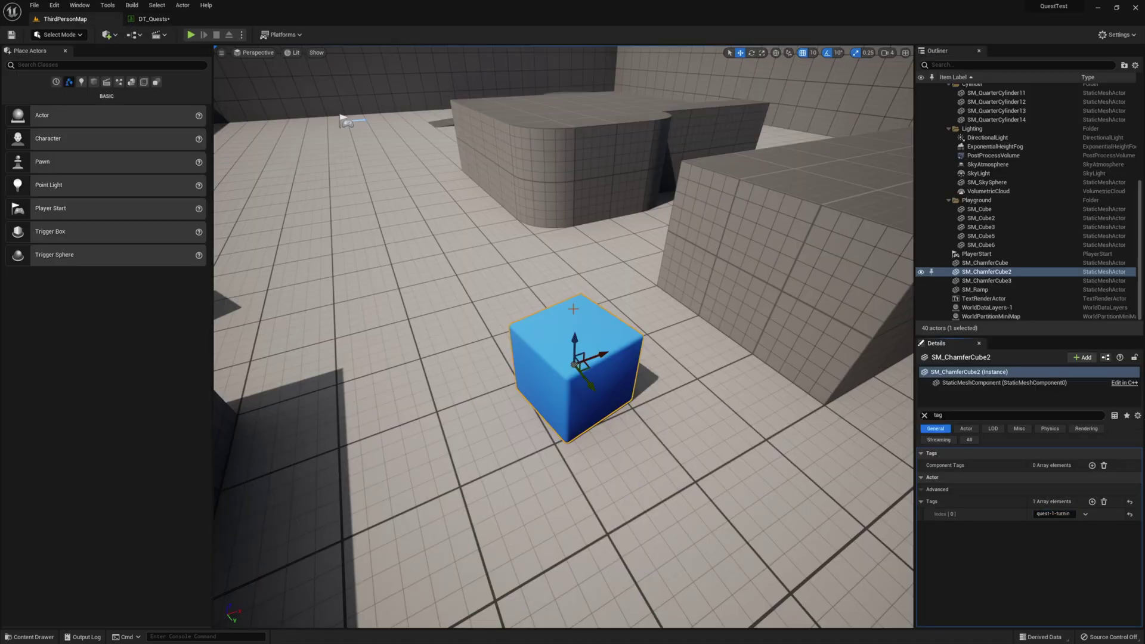
Play-test the level, run to the quest-1-turnin cube and complete the quest with the Loot Box as the chosen reward
{"action": "right_click_drag", "start_coordinate": [574, 309], "coordinate": [546, 285]}
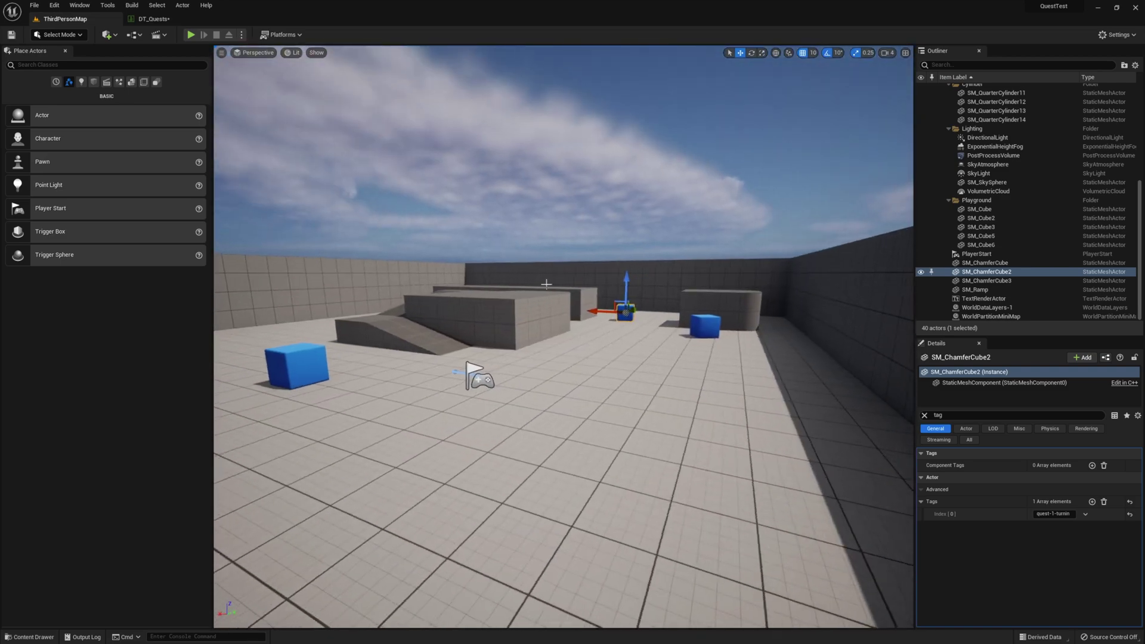
{"action": "key", "text": "alt+p"}
{"action": "key", "text": "w"}
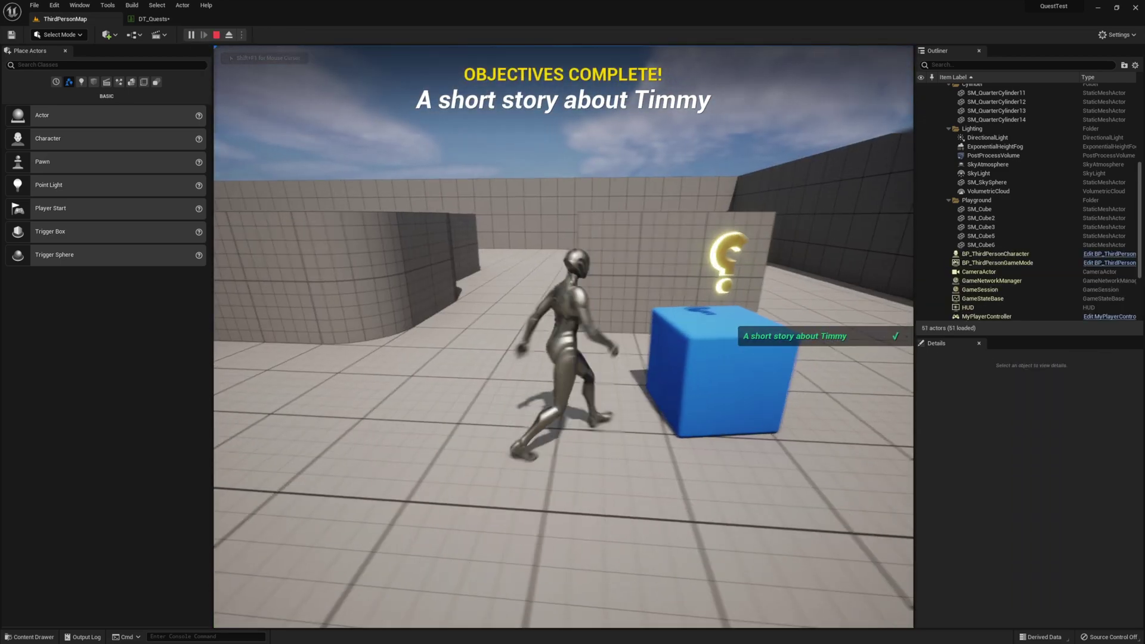
{"action": "key", "text": "e"}
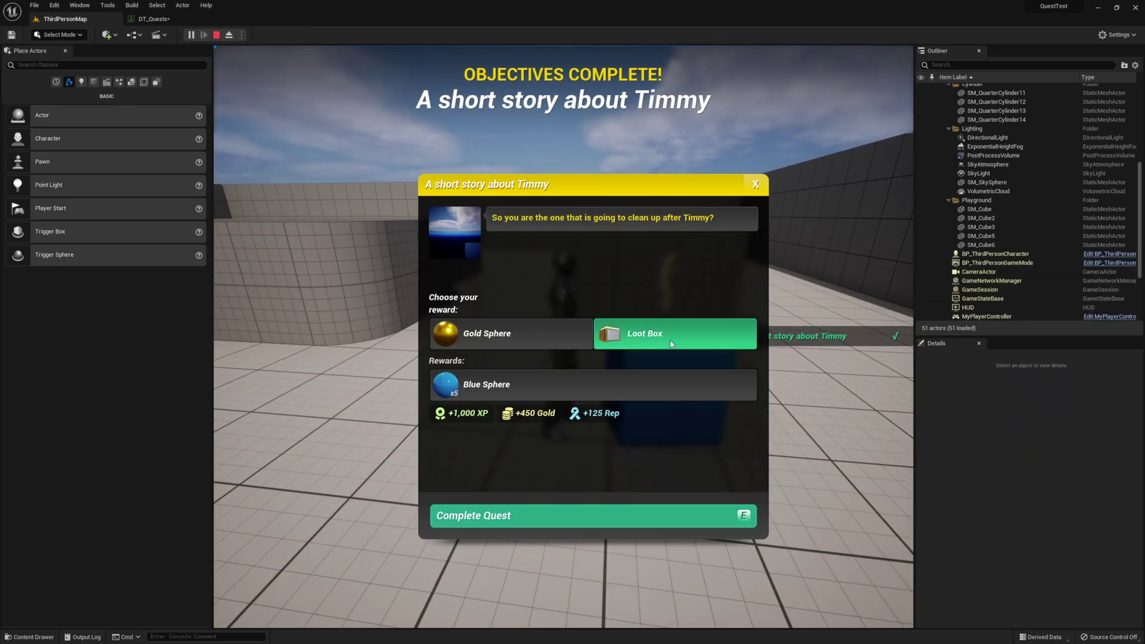
{"action": "left_click", "coordinate": [540, 340]}
{"action": "left_click", "coordinate": [630, 338]}
{"action": "left_click", "coordinate": [578, 528]}
{"action": "key", "text": "Escape"}
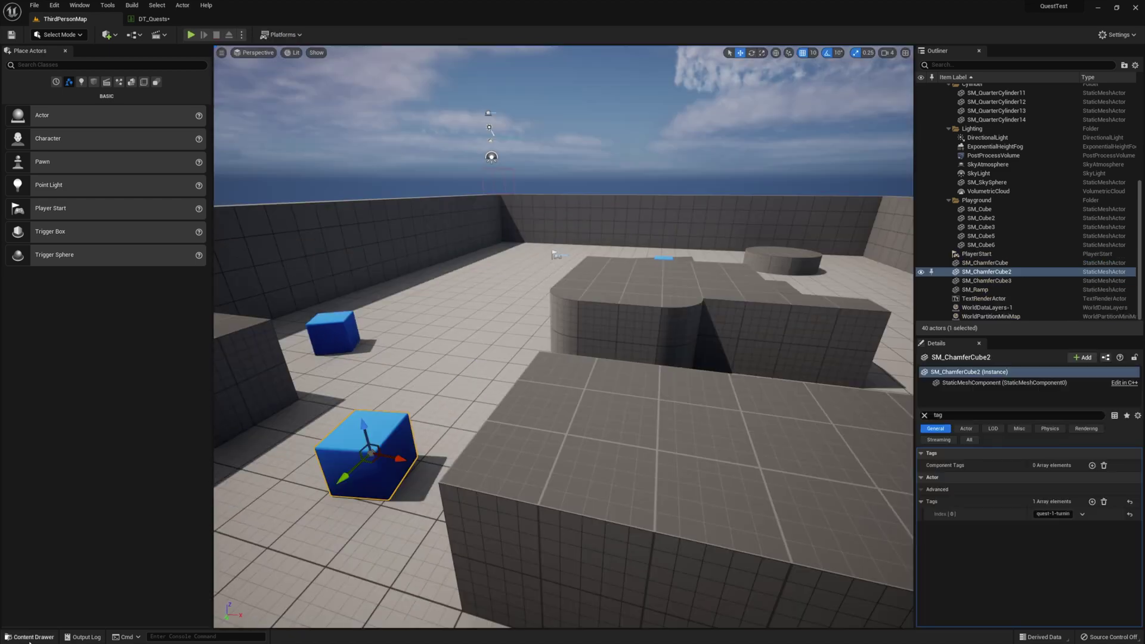
Place BP_Button_ResetAllQuests from DynomegaQuestSystem/Demo/MapHelpers/Buttons on top of the raised platform beside the ramp
{"action": "left_click", "coordinate": [29, 639]}
{"action": "left_click", "coordinate": [61, 588]}
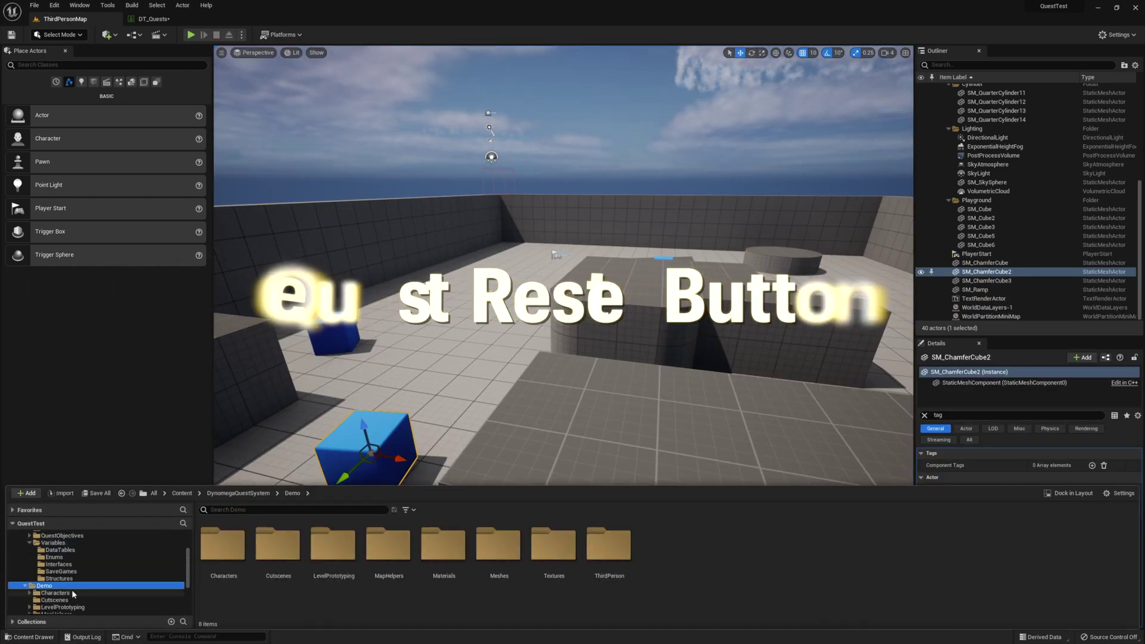
{"action": "scroll", "coordinate": [74, 595], "scroll_direction": "down", "scroll_amount": 3}
{"action": "double_click", "coordinate": [72, 572]}
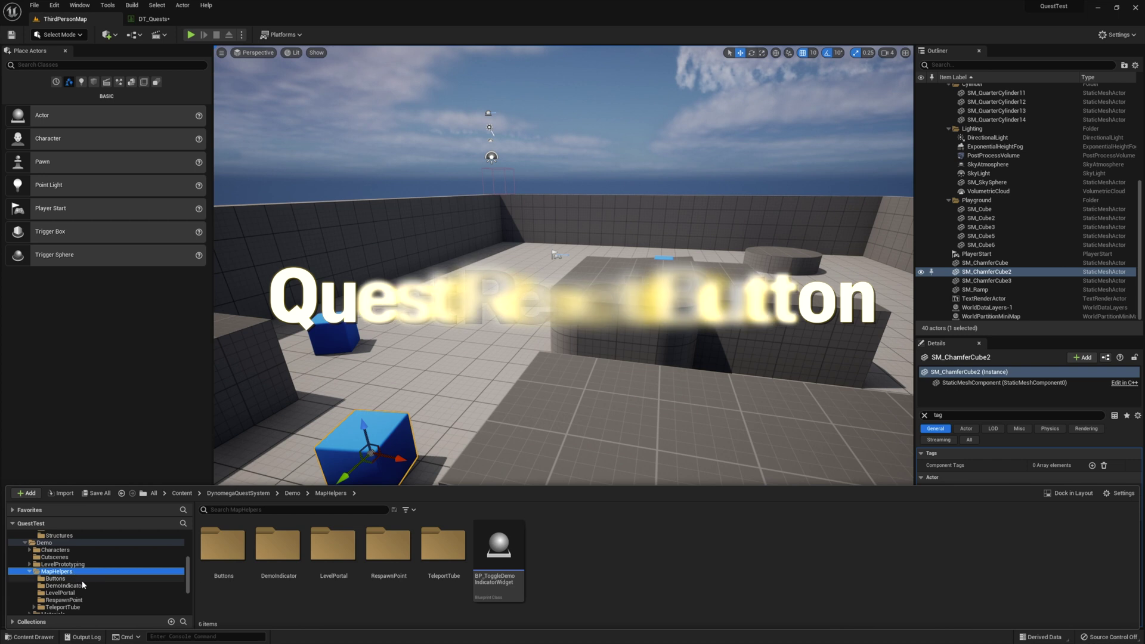
{"action": "left_click", "coordinate": [59, 579]}
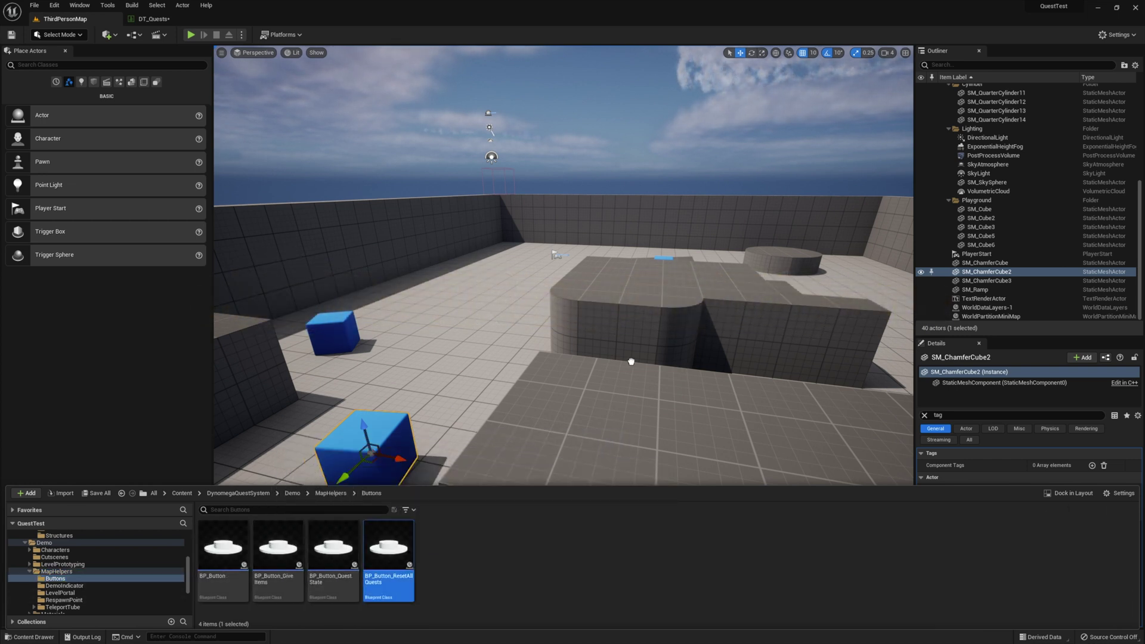
{"action": "left_click_drag", "start_coordinate": [631, 361], "coordinate": [653, 275]}
{"action": "right_click_drag", "start_coordinate": [652, 274], "coordinate": [423, 203]}
{"action": "key", "text": "w"}
{"action": "key", "text": "s"}
{"action": "key", "text": "w"}
{"action": "right_click_drag", "start_coordinate": [573, 250], "coordinate": [672, 302]}
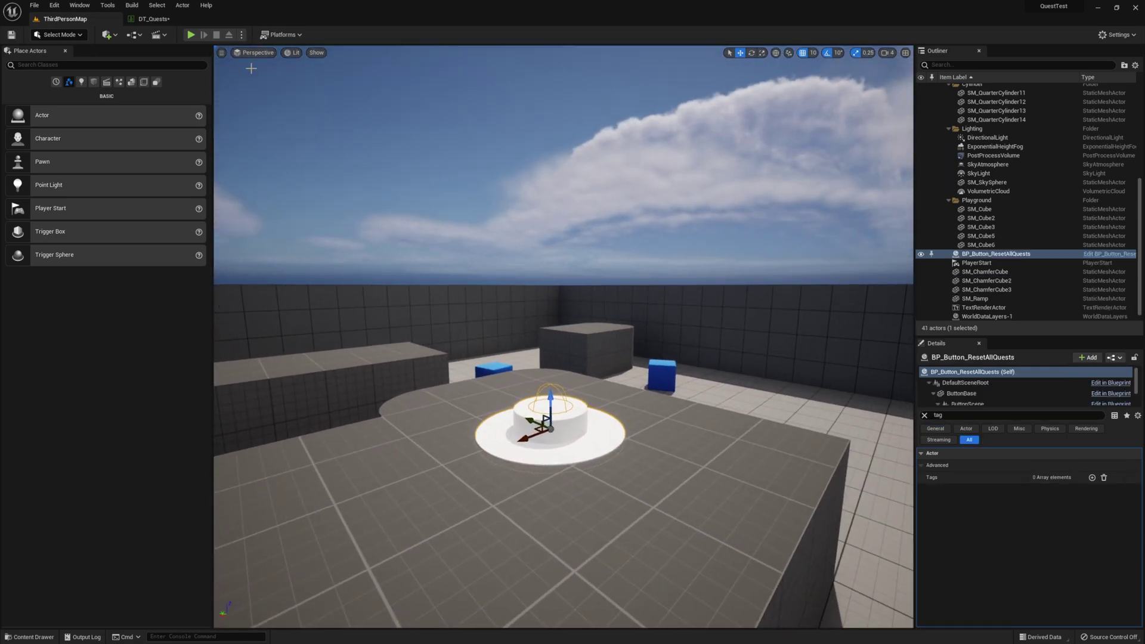
Play-test the level and run up the ramp onto the quest reset button
{"action": "left_click", "coordinate": [191, 34]}
{"action": "key", "text": "w"}
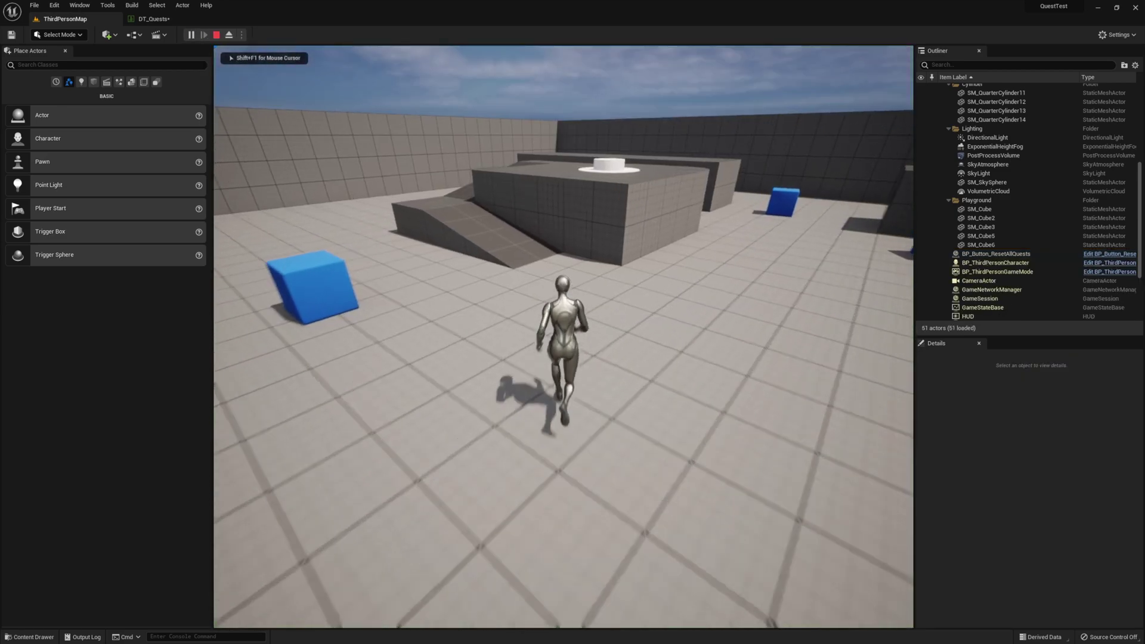
{"action": "key", "text": "w"}
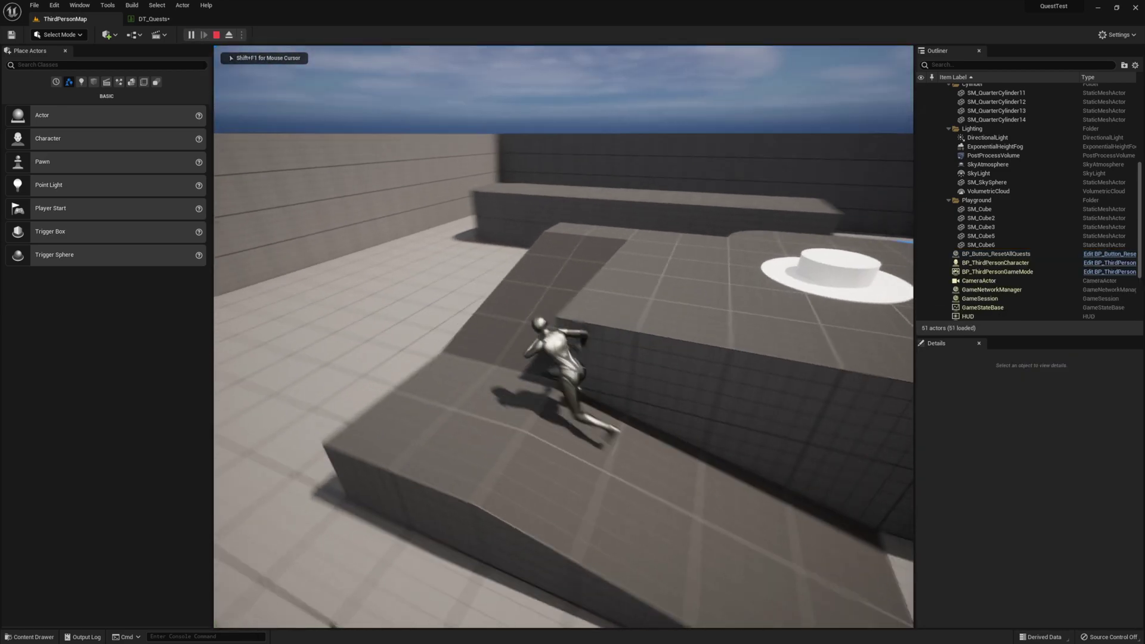
{"action": "key", "text": "w"}
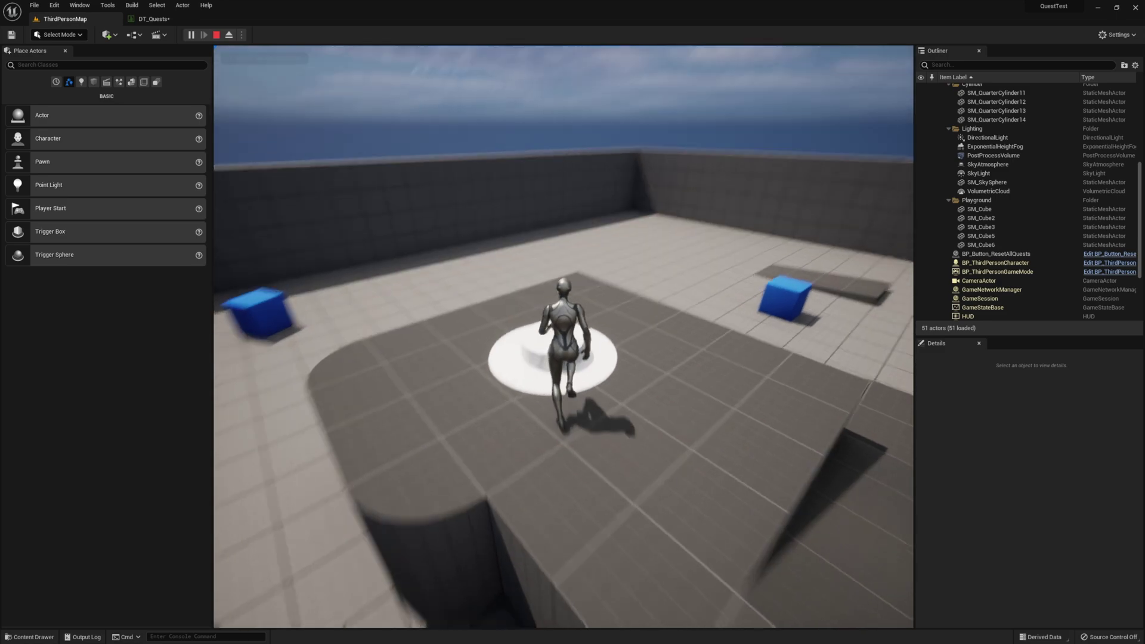
{"action": "key", "text": "w"}
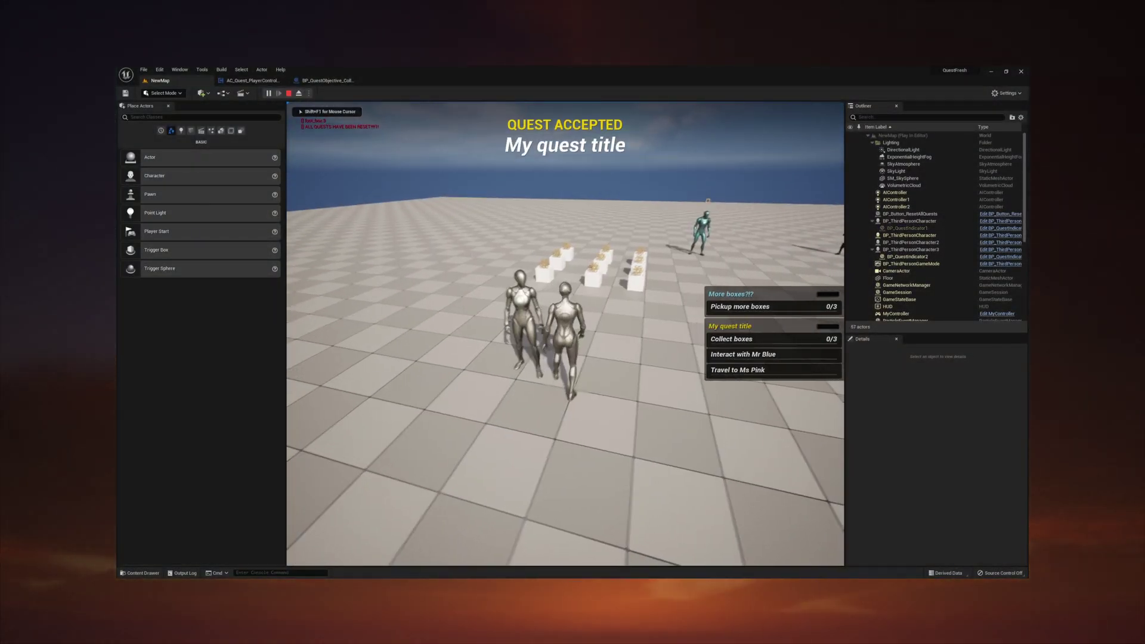
In the running NewMap demo, pick up boxes for "My quest title" and "More boxes?!?", and run to Mr Blue
{"action": "key", "text": "w"}
{"action": "key", "text": "e"}
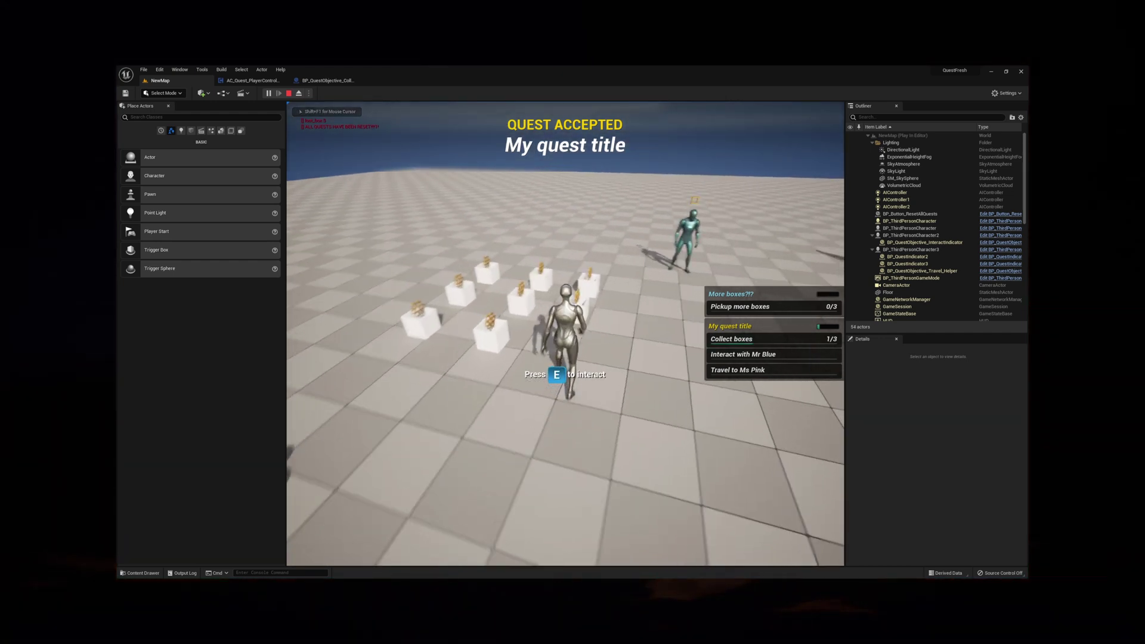
{"action": "key", "text": "e"}
{"action": "key", "text": "e"}
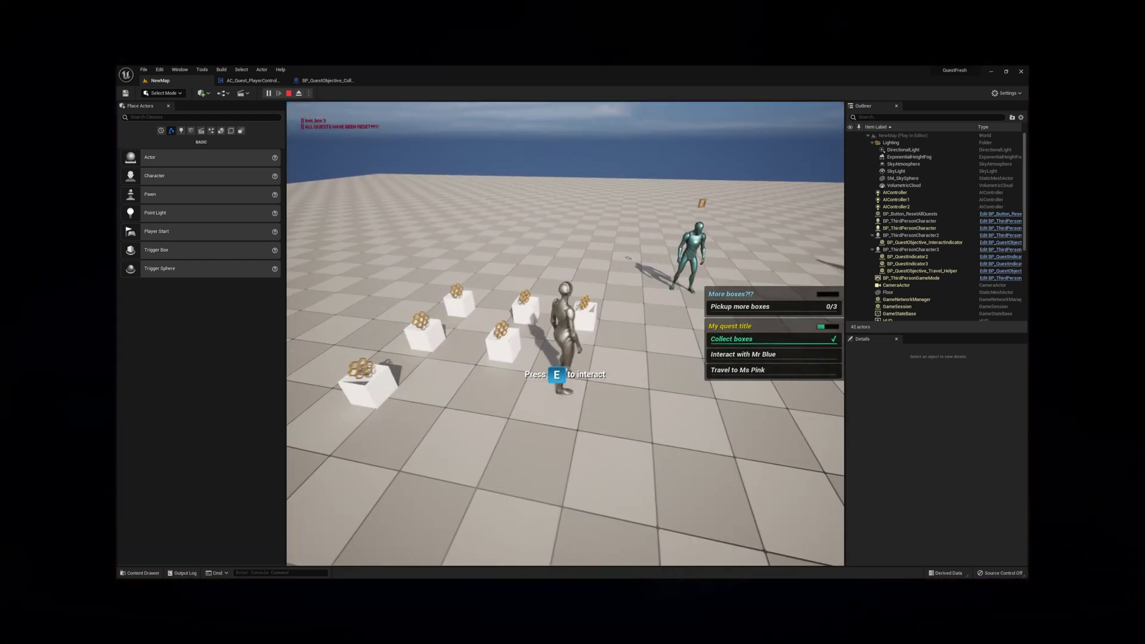
{"action": "key", "text": "w"}
{"action": "key", "text": "e"}
{"action": "key", "text": "e"}
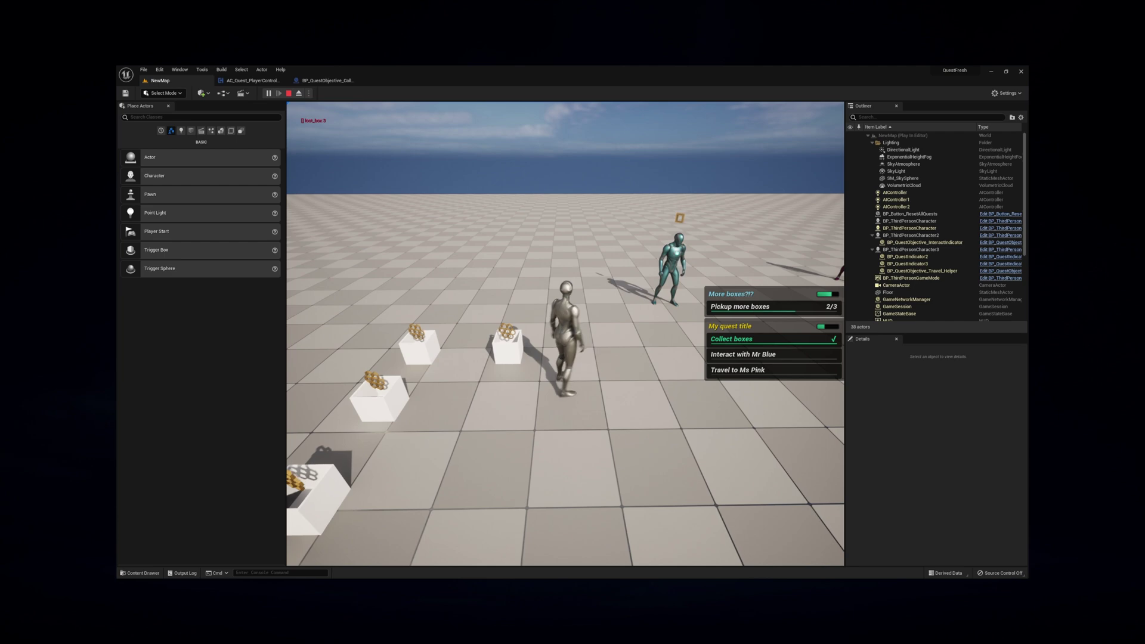
{"action": "key", "text": "w"}
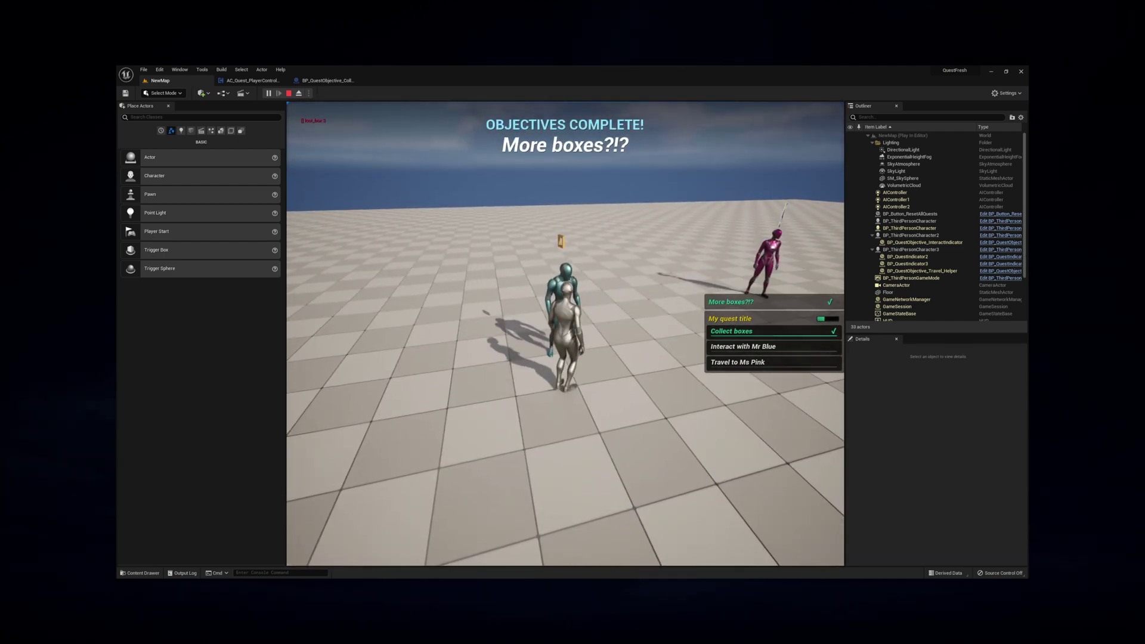